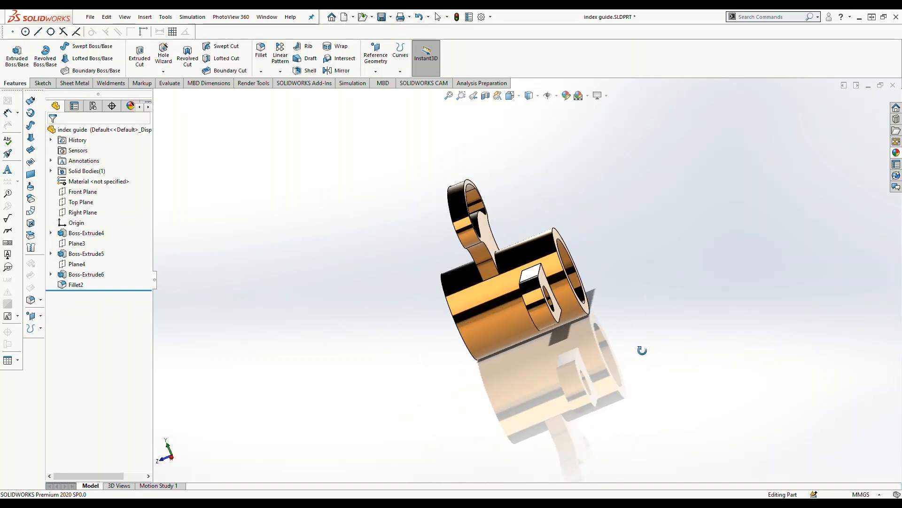
- Switch to the browser and look over the FVR Design channel's home page on YouTube
click(859, 18)
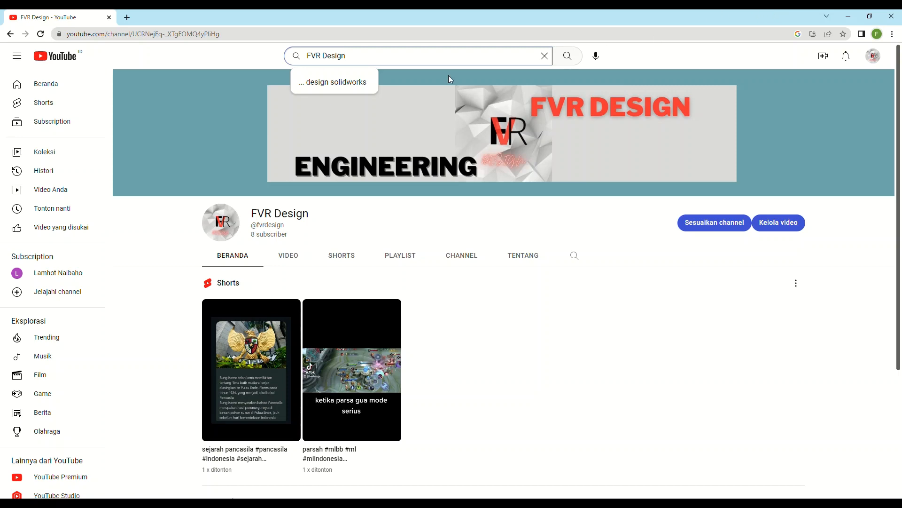
scroll(392, 99, down, 4)
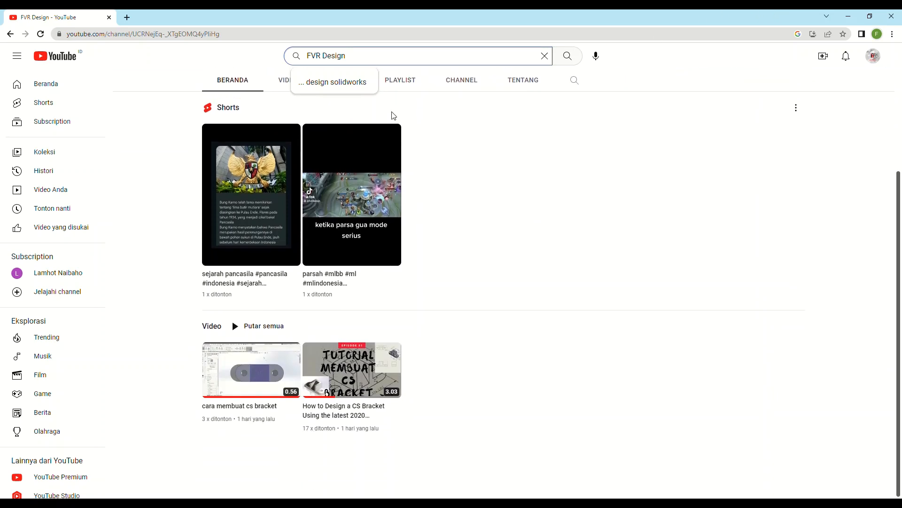
scroll(394, 116, up, 4)
scroll(394, 116, down, 4)
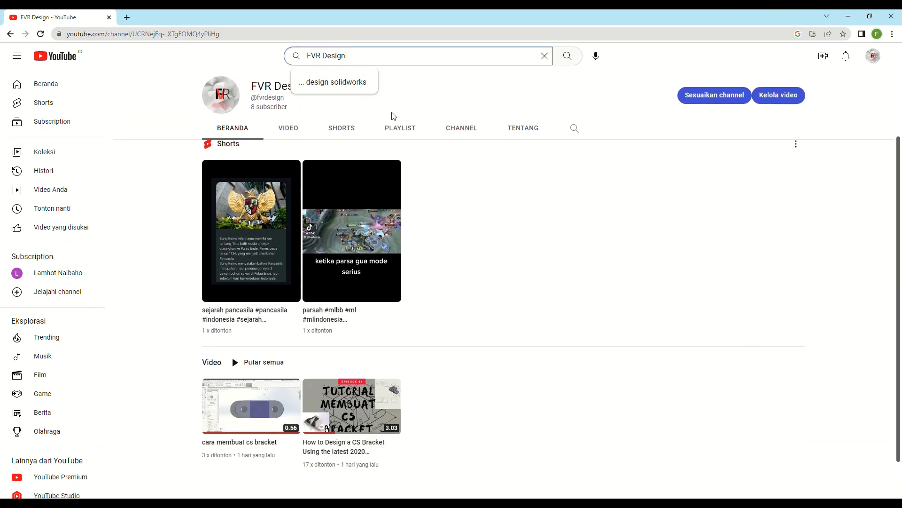
scroll(394, 116, up, 4)
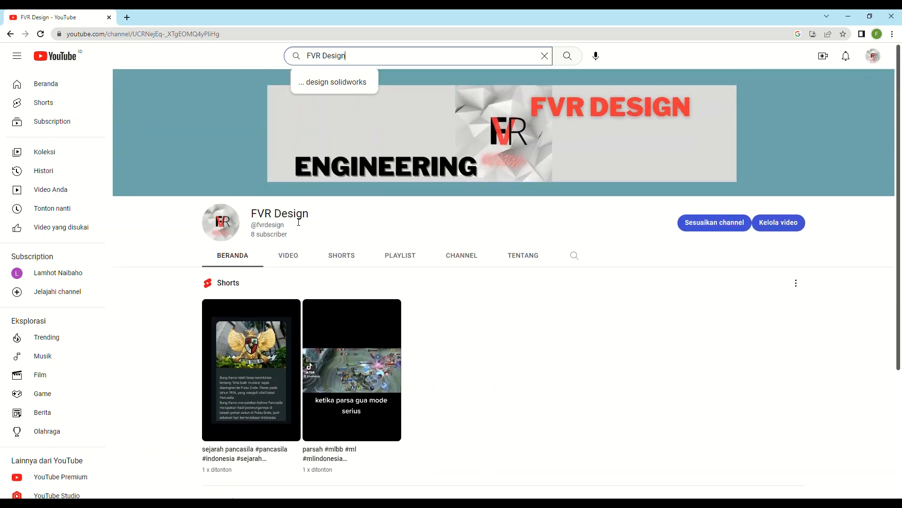
scroll(523, 117, down, 3)
scroll(514, 140, up, 3)
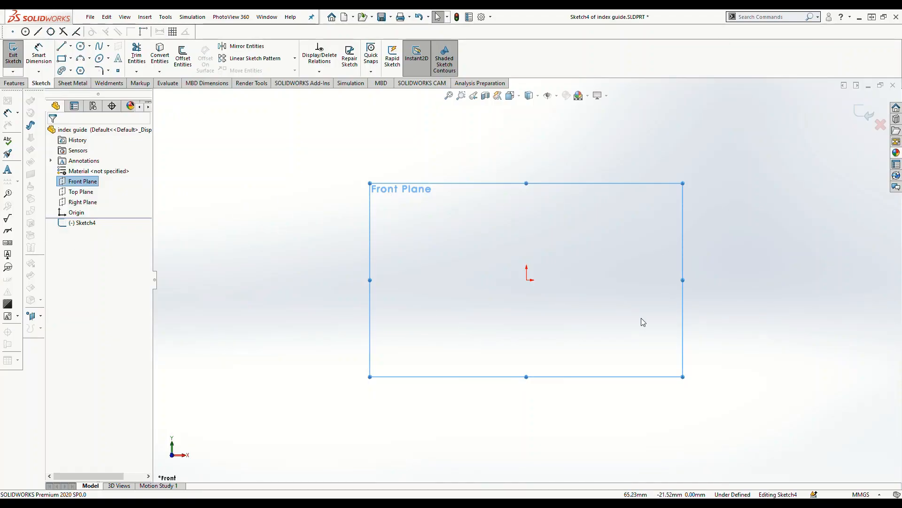
- Sketch two concentric circles centred on the origin of the Front Plane, about 106 mm and 267 mm in diameter
click(80, 47)
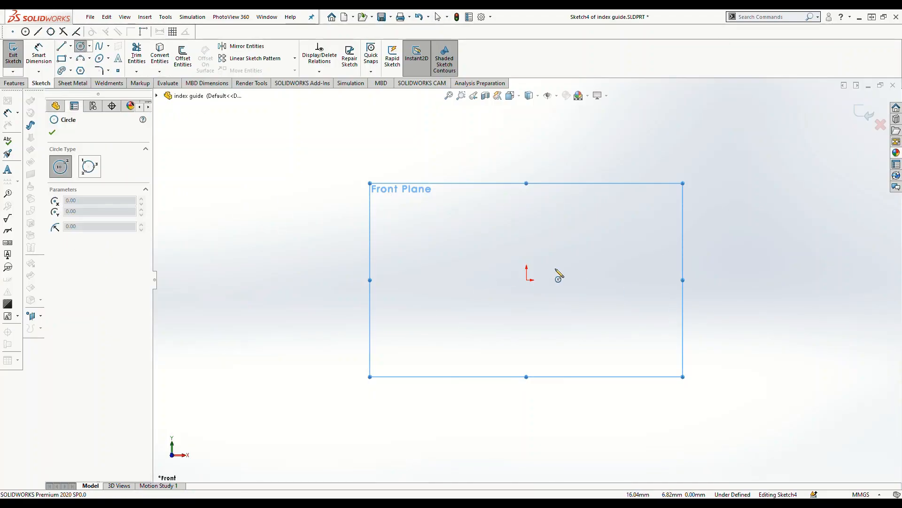
click(526, 280)
click(638, 223)
click(527, 280)
click(761, 240)
- Dimension the outer circle's diameter as 200 mm and the inner circle's diameter as 150 mm
right_drag(763, 239, 770, 226)
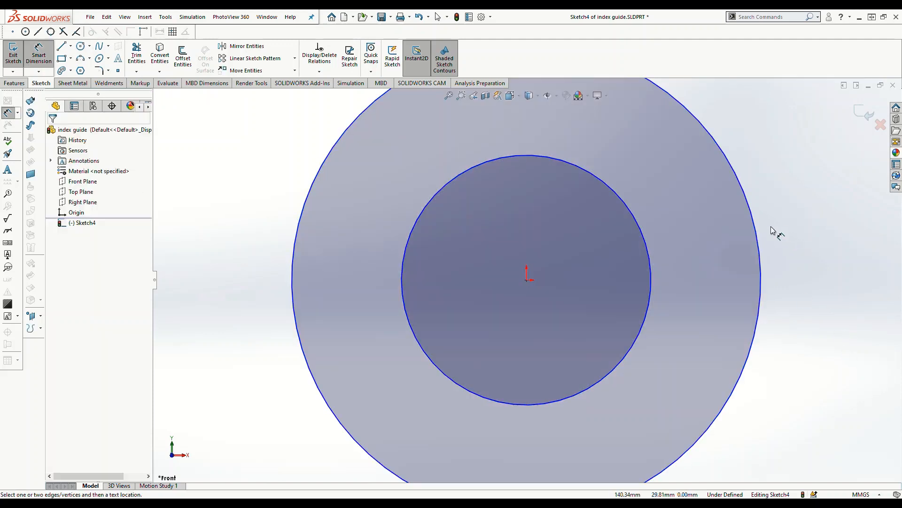
click(755, 226)
click(806, 168)
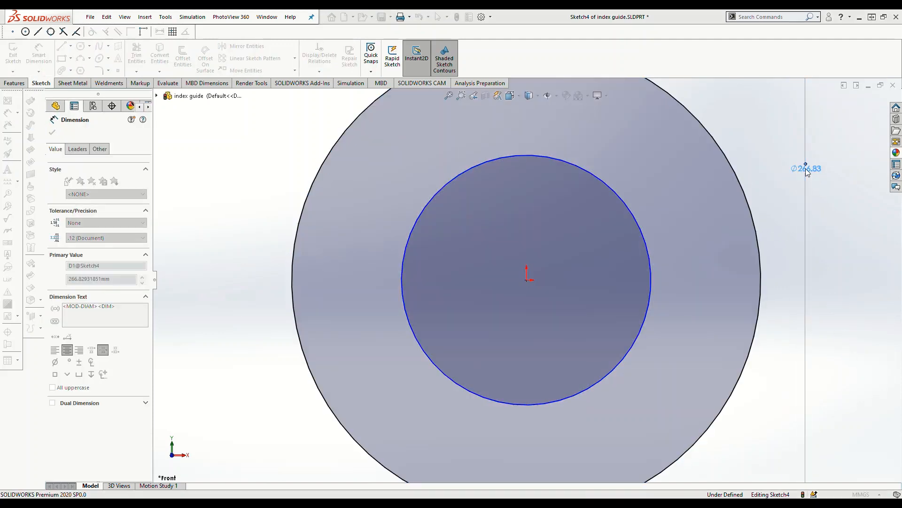
click(642, 228)
click(201, 191)
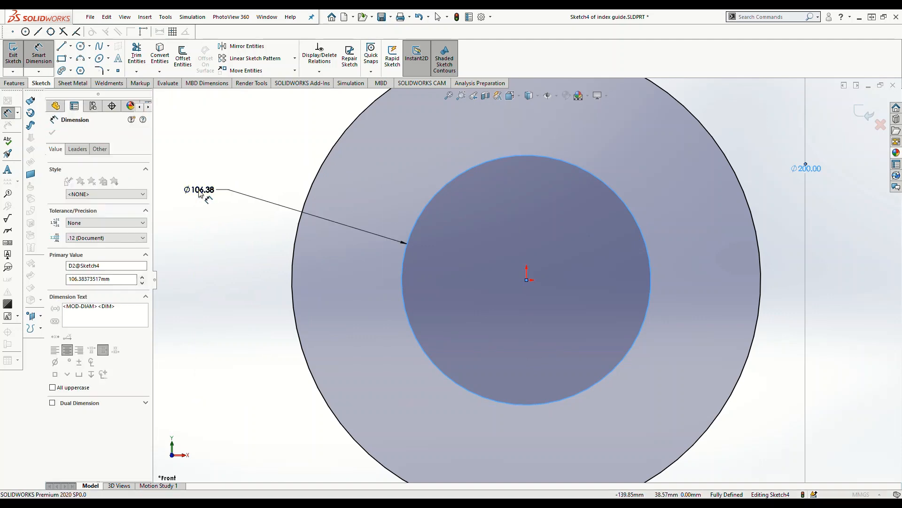
text(150)
key(Return)
scroll(461, 288, up, 4)
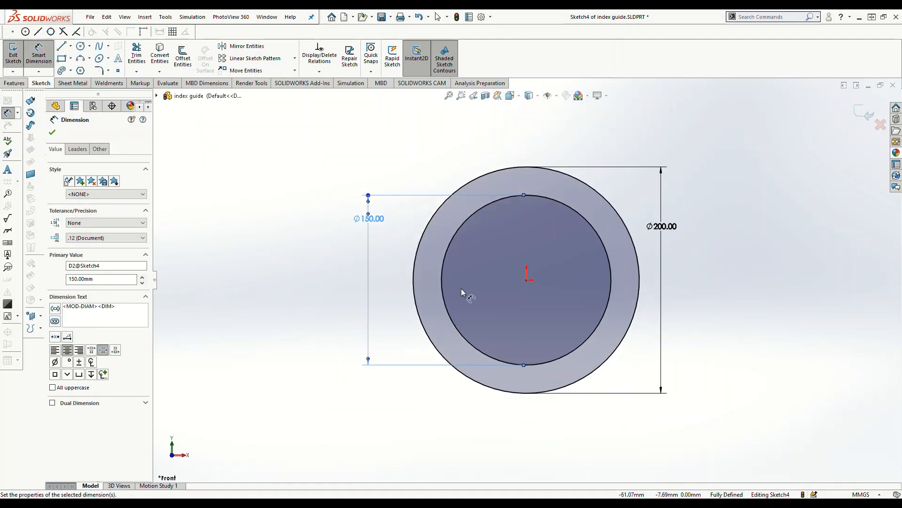
- Extrude the ring profile as a blind boss in the reversed direction to form a hollow cylinder
click(14, 83)
click(16, 55)
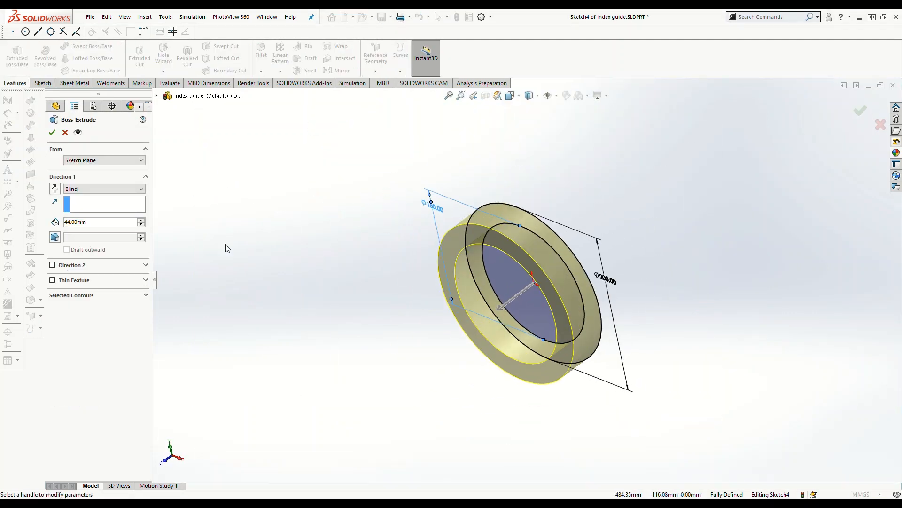
click(54, 189)
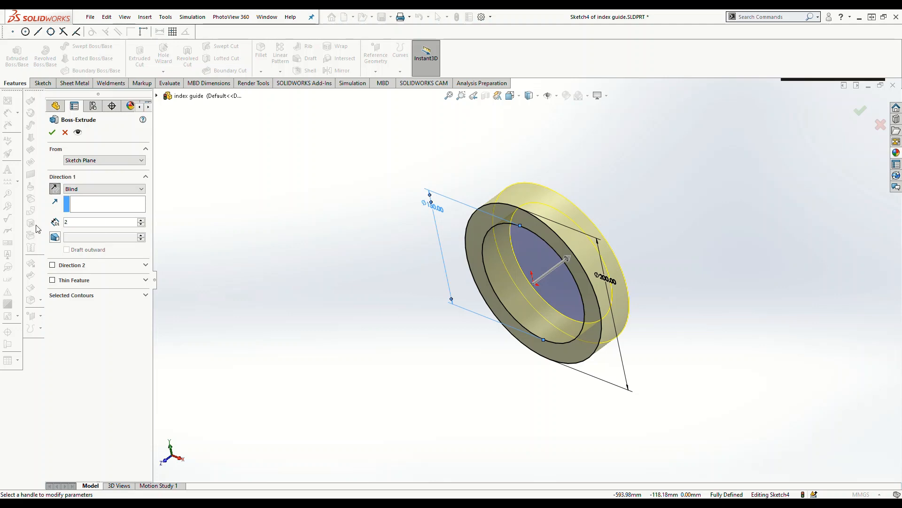
key(Return)
click(52, 132)
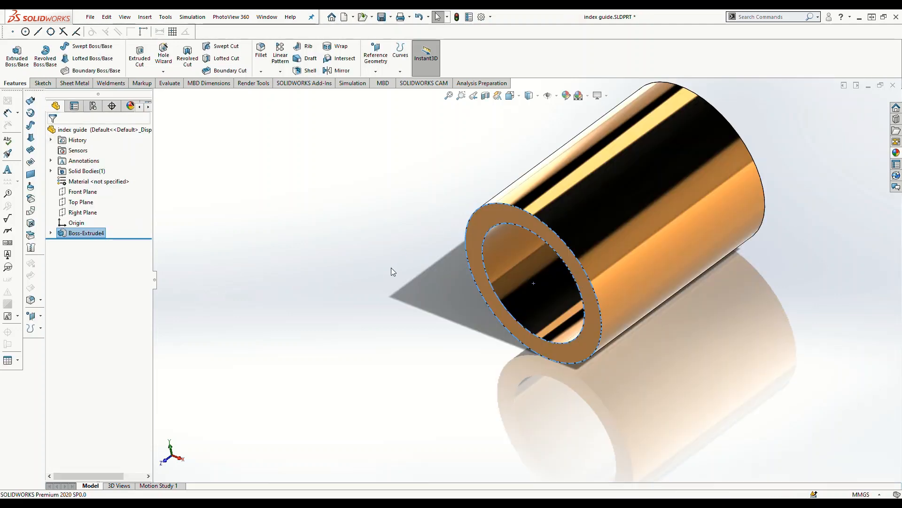
- Create a reference plane offset 88 mm from the cylinder's front annular face, with the offset flipped into the body
click(393, 269)
middle_drag(393, 269, 440, 253)
click(630, 196)
click(376, 53)
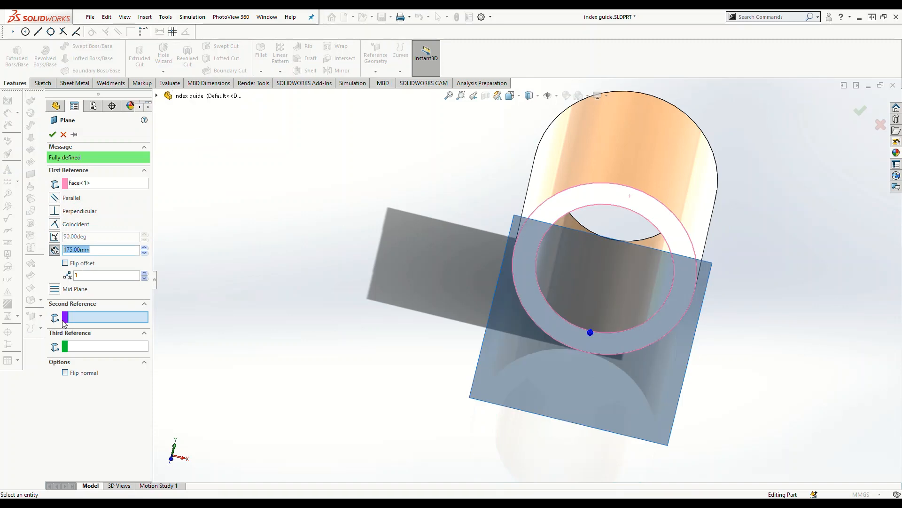
click(65, 263)
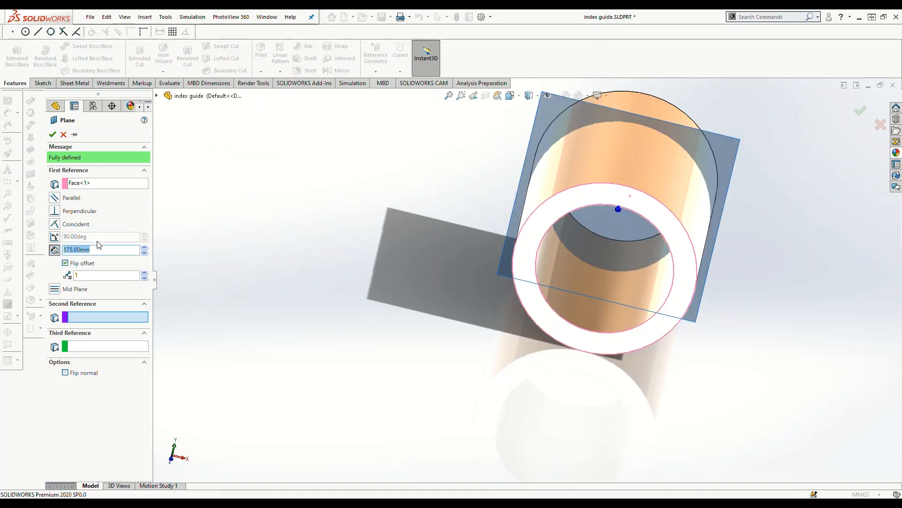
text(88)
key(Return)
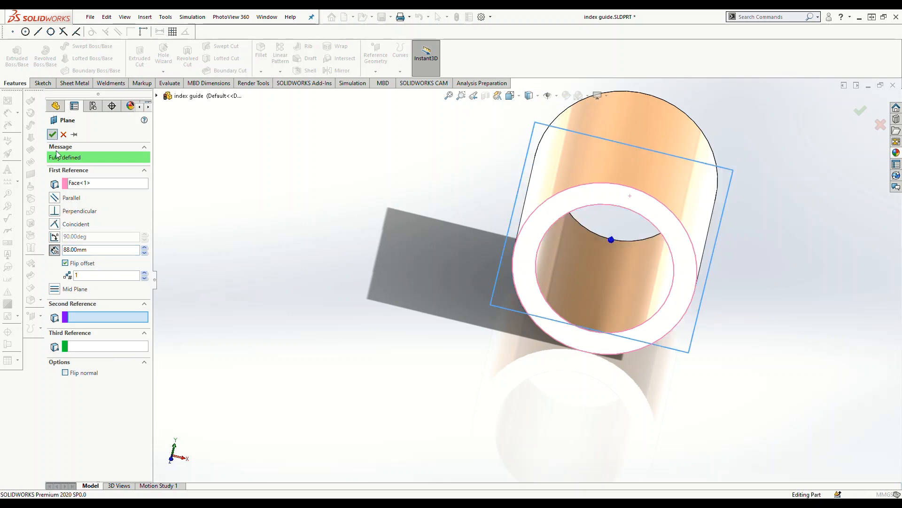
click(52, 134)
- Start a sketch on the new offset plane and draw an origin-centred circle about 376 mm in diameter
click(69, 244)
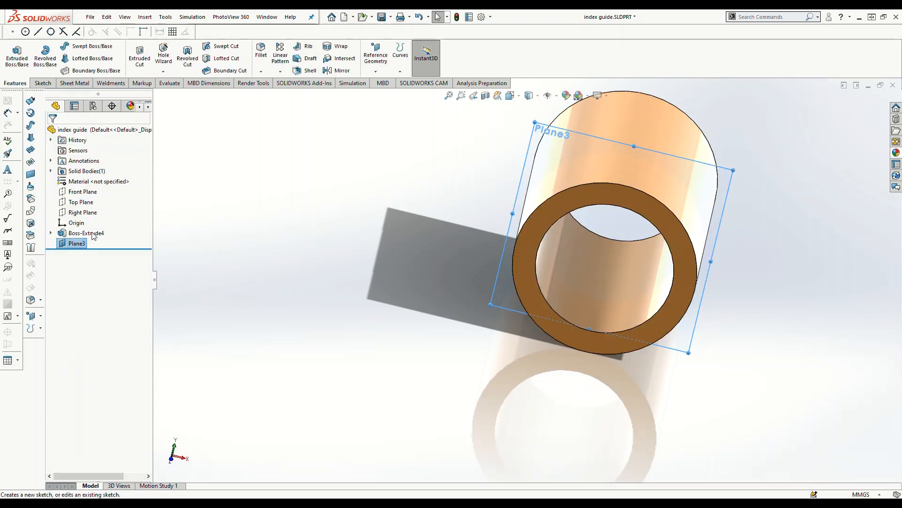
click(93, 233)
click(75, 257)
click(89, 244)
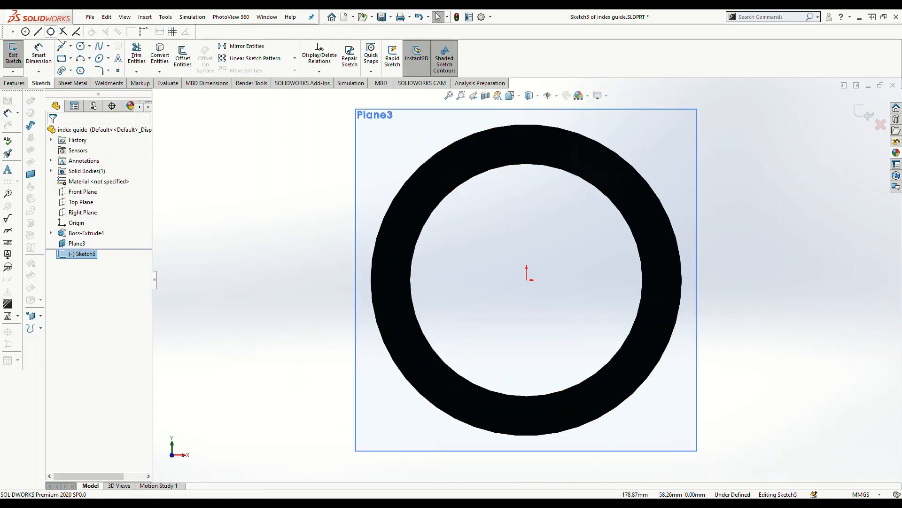
click(80, 46)
click(527, 280)
click(818, 276)
- Dimension the large circle's diameter on the offset plane as 450 mm
scroll(788, 276, up, 4)
click(39, 55)
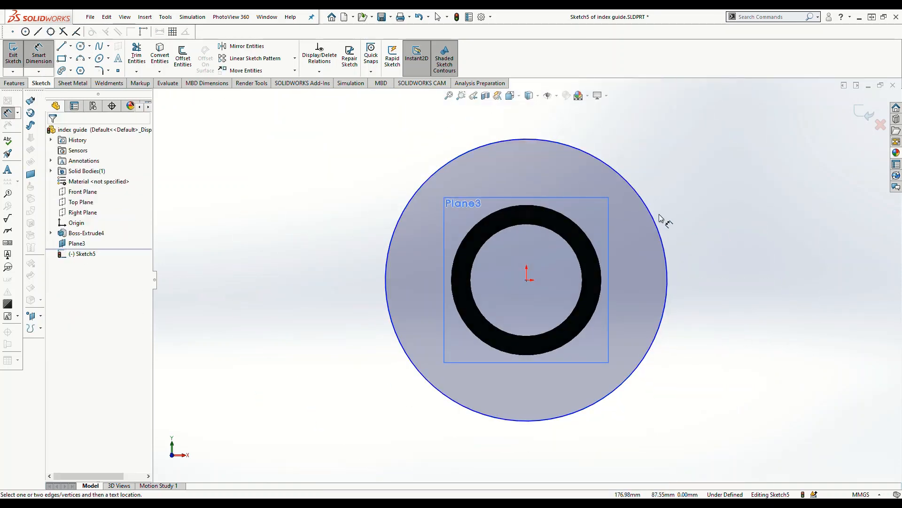
click(654, 219)
click(766, 175)
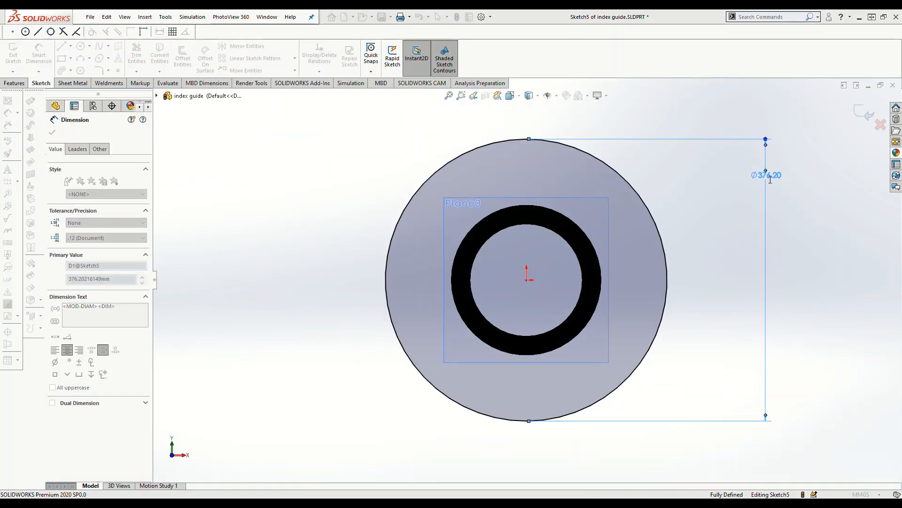
text(450)
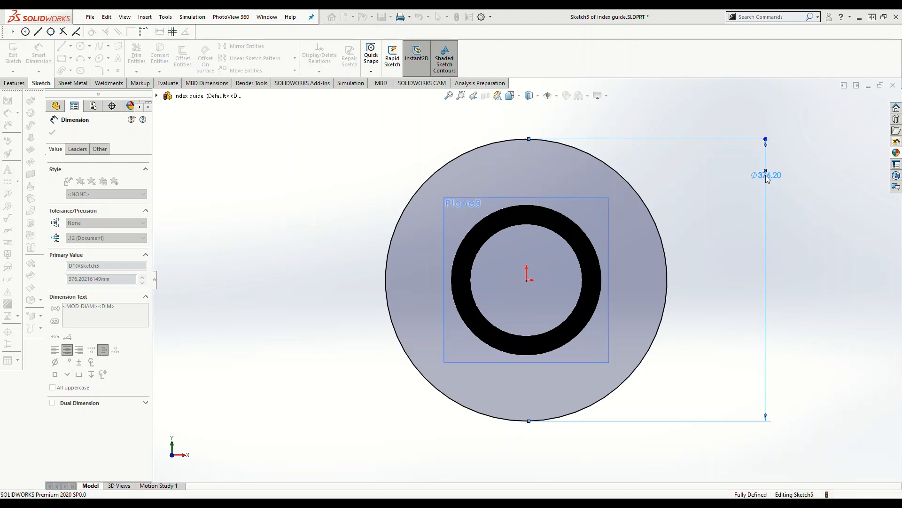
key(Return)
scroll(750, 173, up, 3)
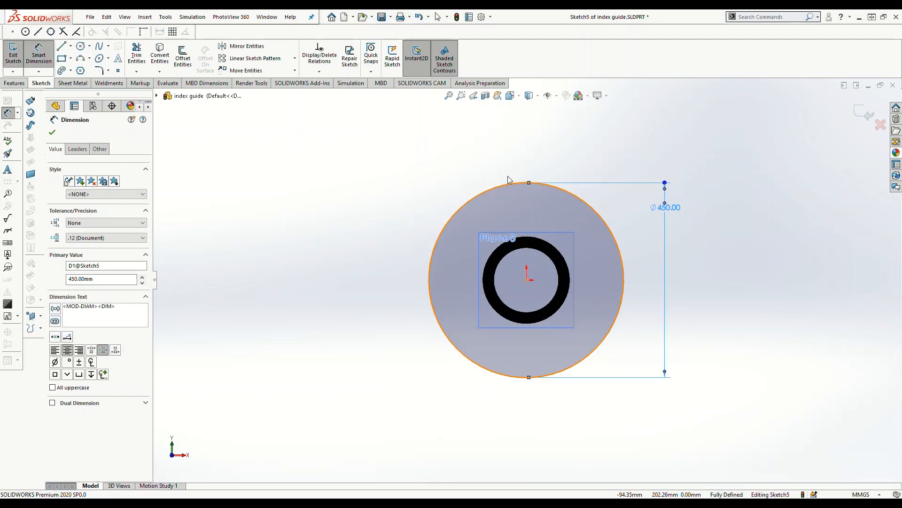
key(c)
scroll(606, 211, down, 3)
scroll(581, 198, up, 2)
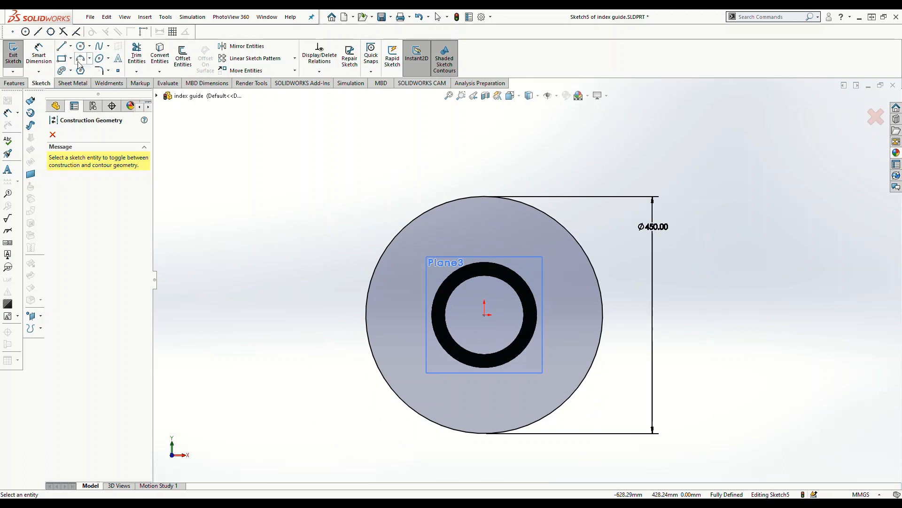
click(61, 70)
scroll(377, 188, up, 2)
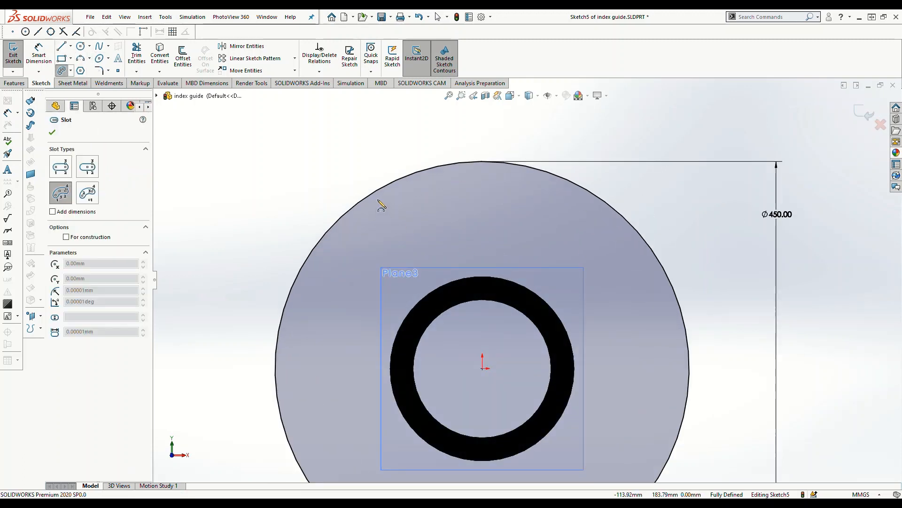
click(369, 197)
click(610, 205)
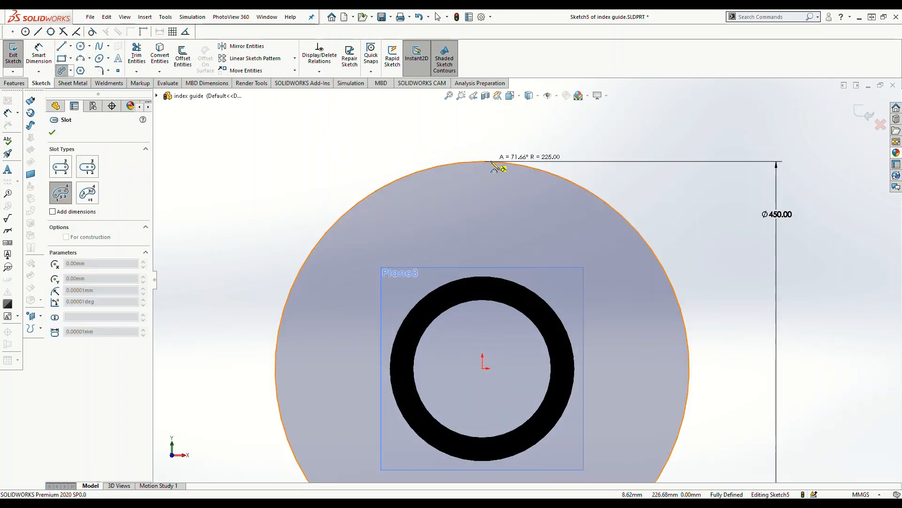
click(490, 161)
key(Escape)
click(61, 70)
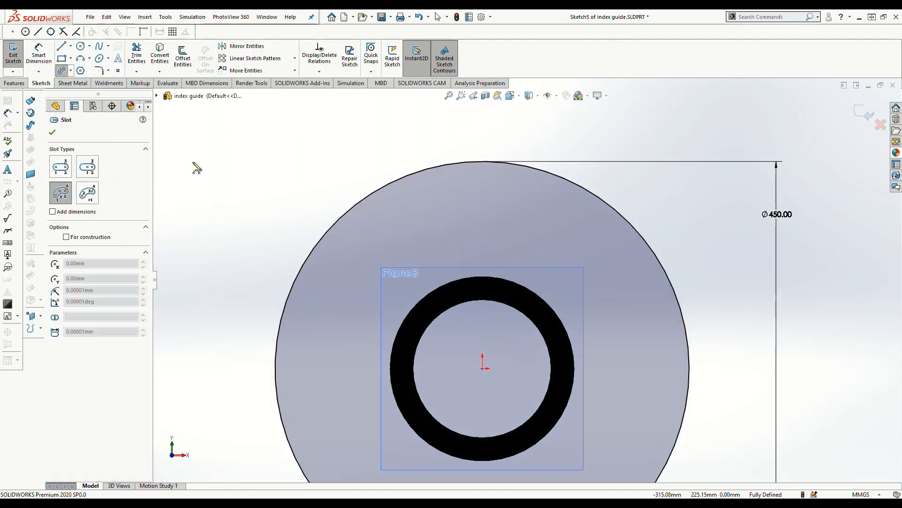
click(346, 214)
click(620, 213)
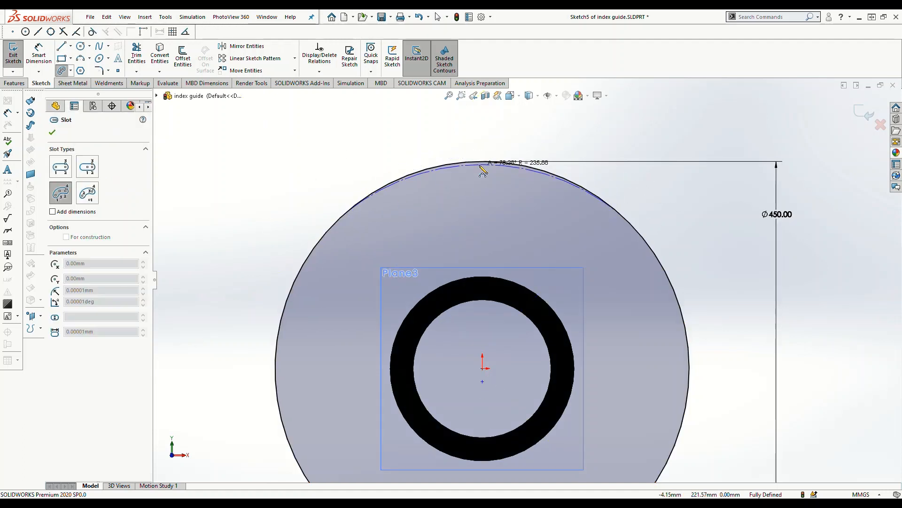
key(Escape)
- Sketch a three-point arc slot along the upper part of the 450 mm circle, with its ends on the circle
click(61, 70)
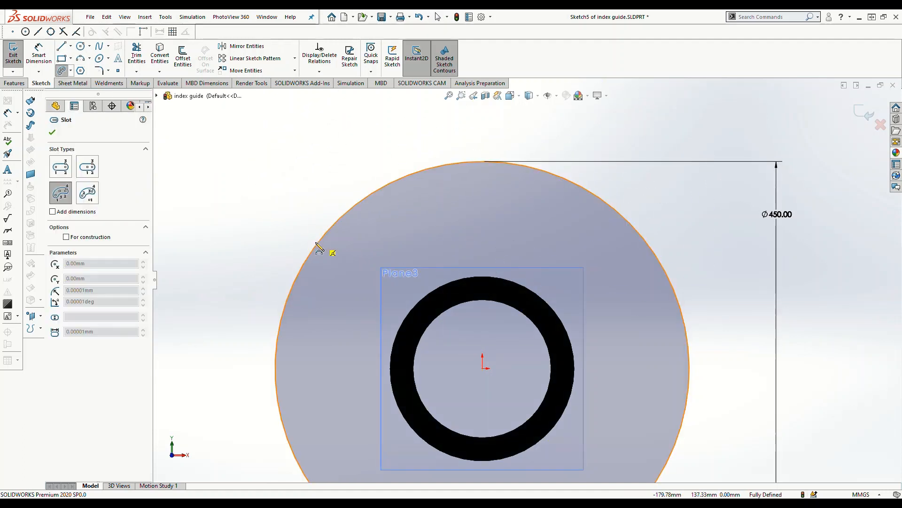
click(640, 234)
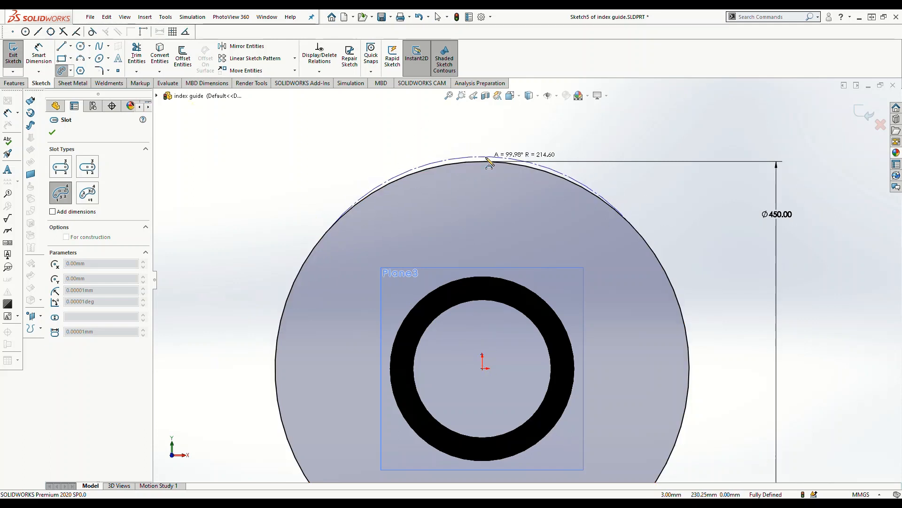
click(485, 163)
click(484, 141)
scroll(653, 310, up, 2)
right_drag(771, 268, 775, 228)
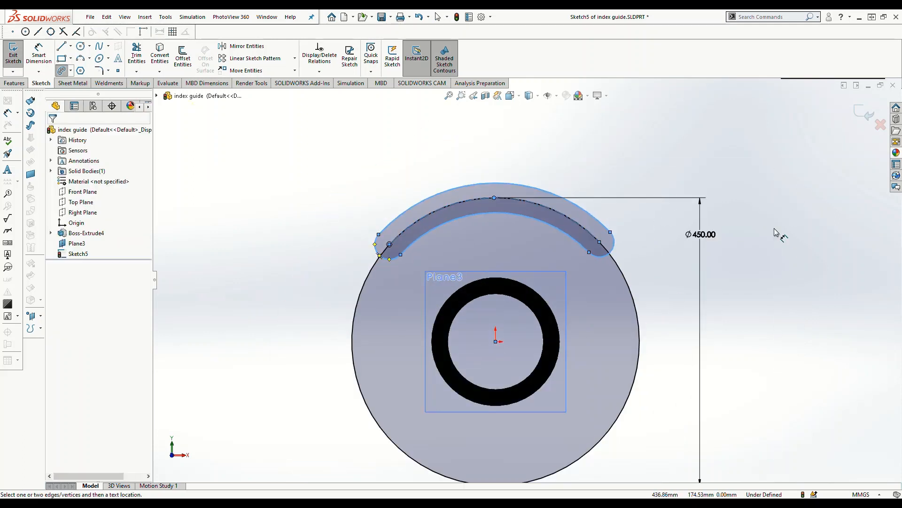
- Draw two lines from the origin to the centres of the arc slot's right and left ends
click(62, 45)
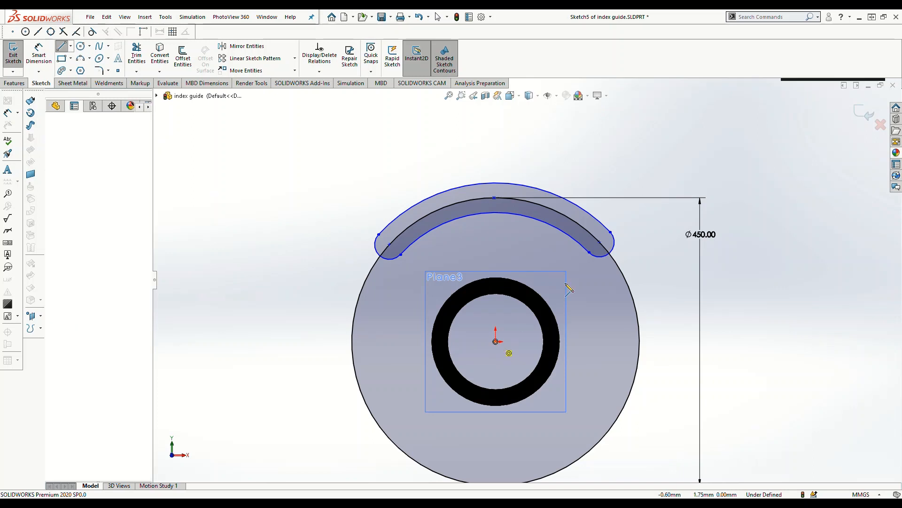
drag(495, 341, 600, 242)
key(Escape)
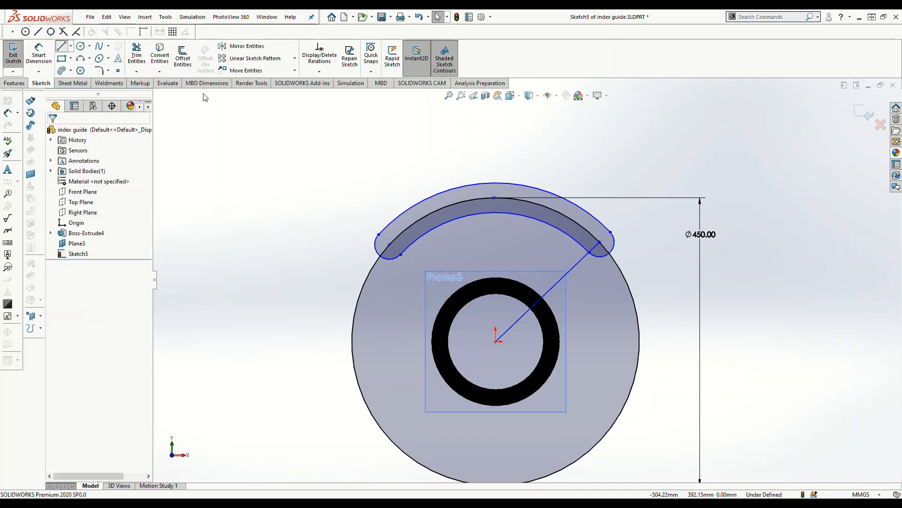
click(496, 341)
click(388, 244)
key(Escape)
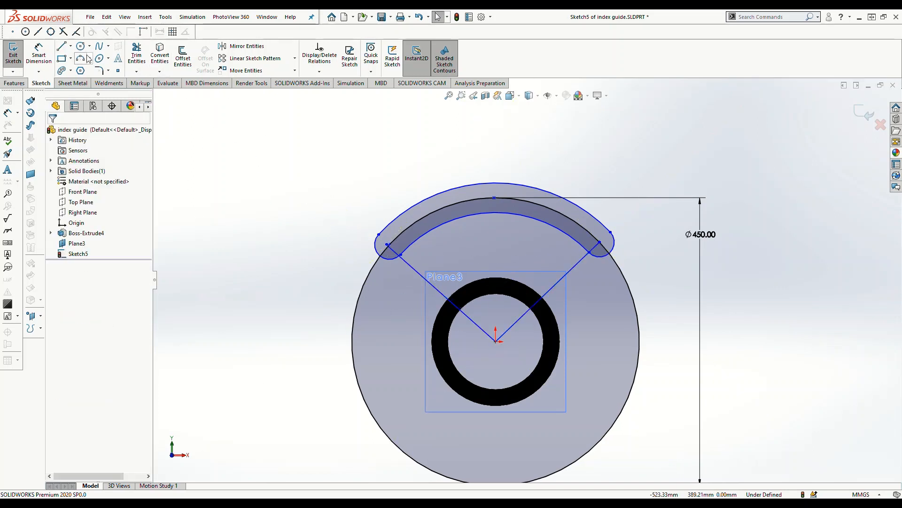
- Draw a vertical 225 mm line from the origin up to the top of the 450 mm circle
key(l)
click(496, 341)
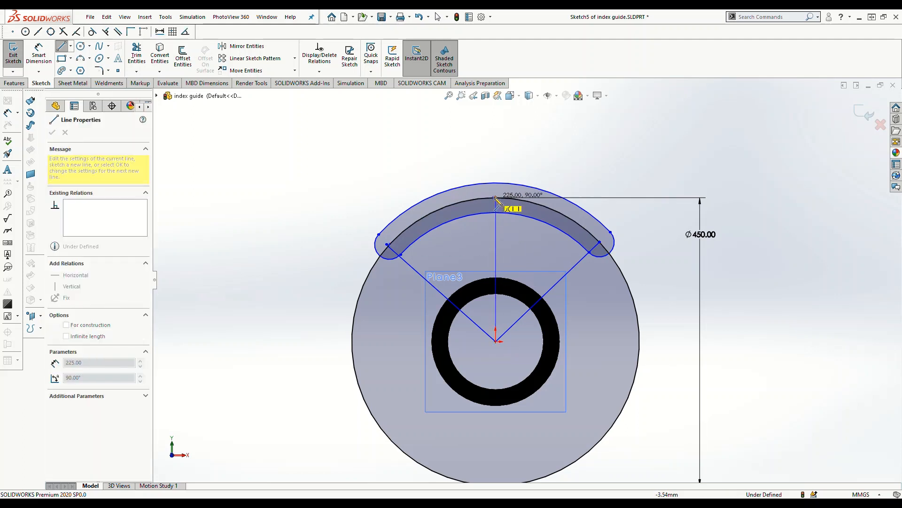
click(496, 198)
- Dimension the angle between the right slanted line and the vertical line as 30°
key(d)
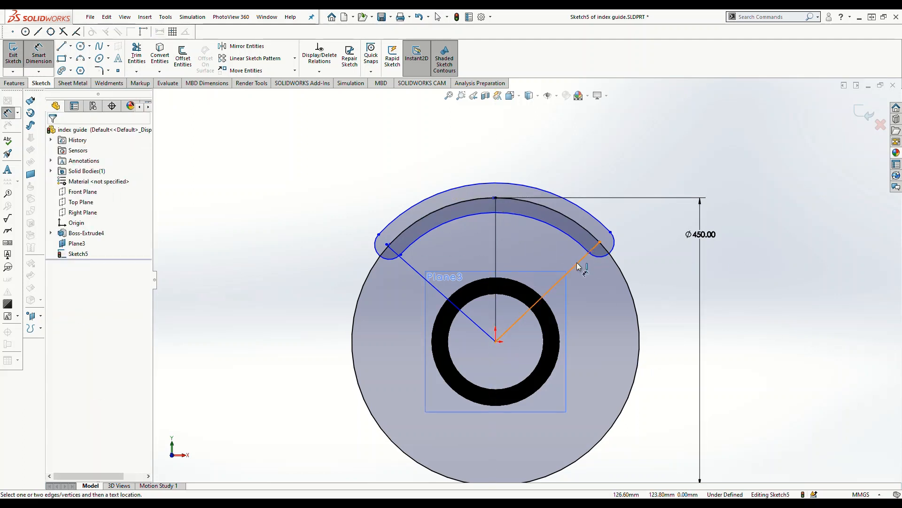
click(578, 264)
click(496, 240)
click(523, 245)
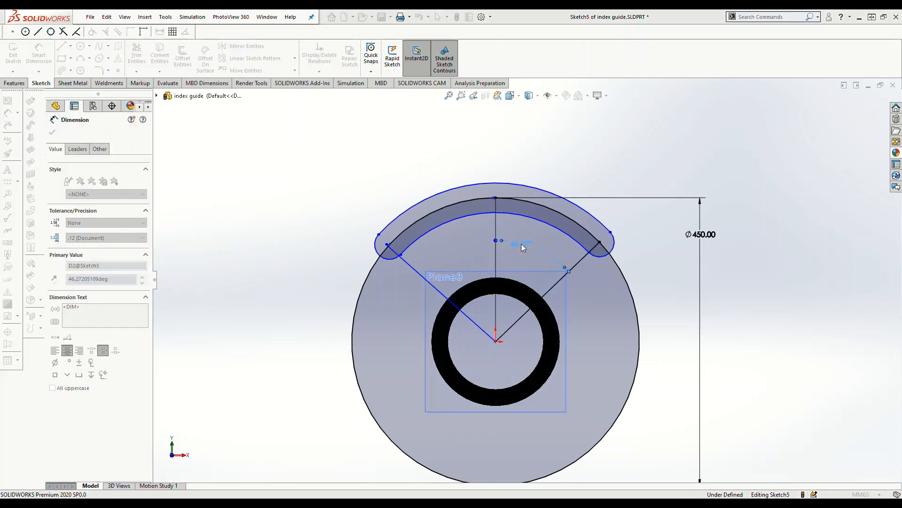
text(30)
key(Return)
- Add an angle dimension between the left slanted line and the vertical line, try 30°, and undo that value
click(418, 271)
click(495, 235)
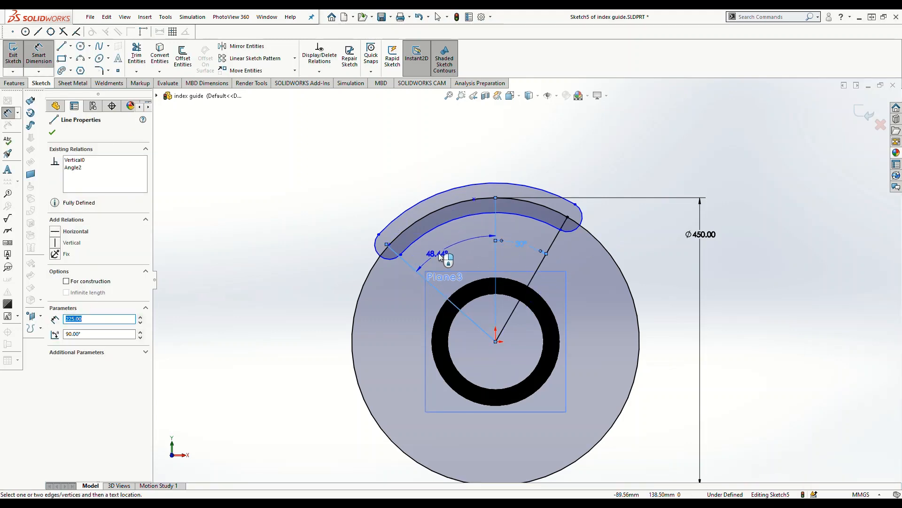
click(439, 253)
text(30)
key(Return)
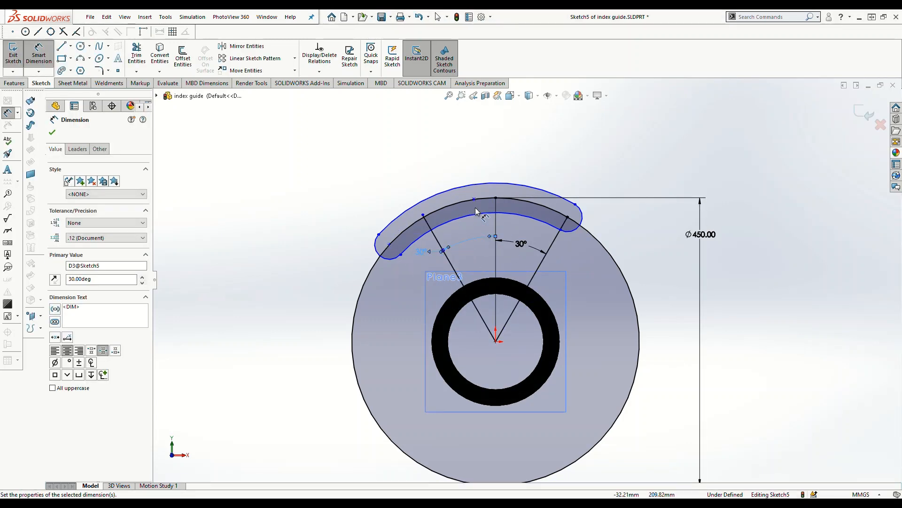
scroll(462, 235, down, 3)
key(ctrl+z)
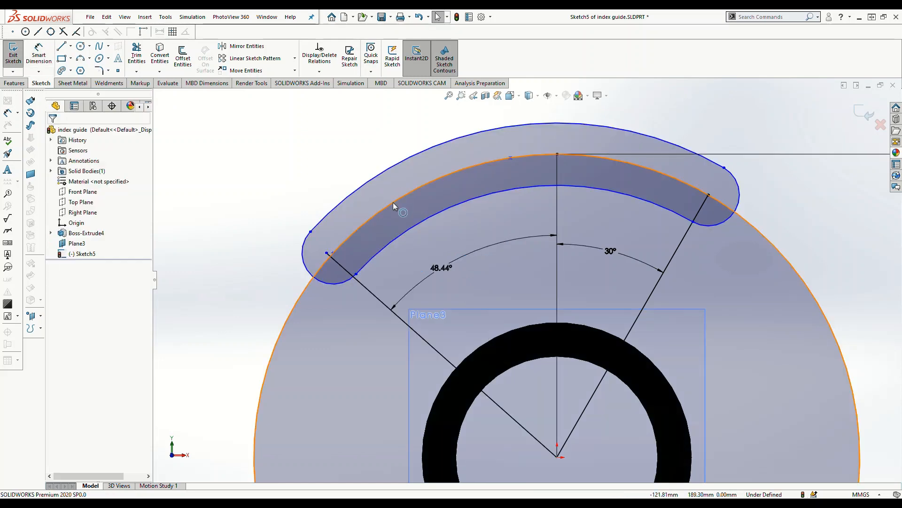
- Join the outer end of the left slanted line to the arc slot's left centre point
click(333, 253)
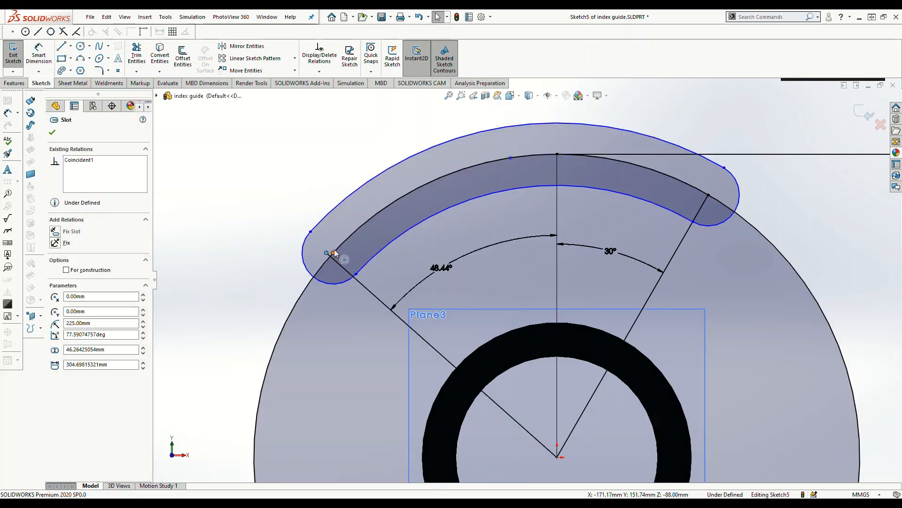
ctrl+click(327, 253)
click(56, 317)
scroll(478, 277, up, 3)
- Set the angle between the left slanted line and the vertical line to 30°
double_click(478, 274)
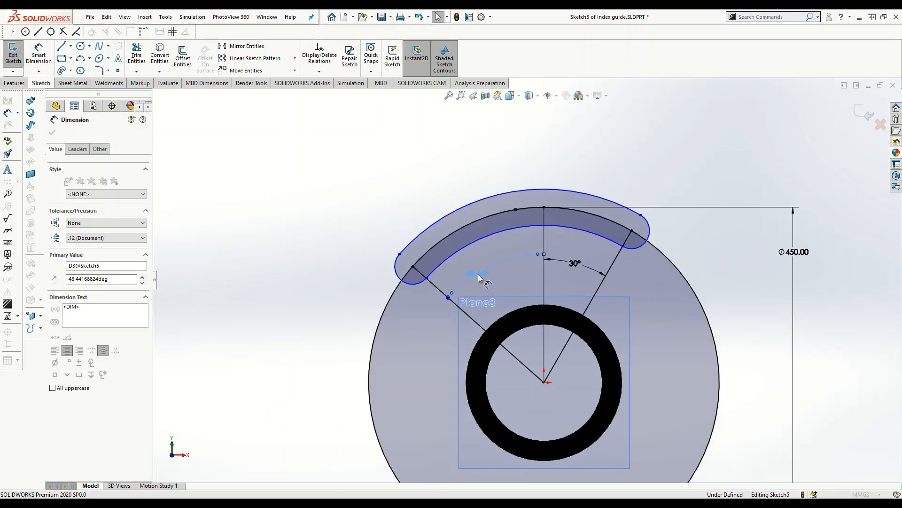
text(30)
key(Return)
scroll(588, 284, up, 1)
scroll(597, 281, down, 1)
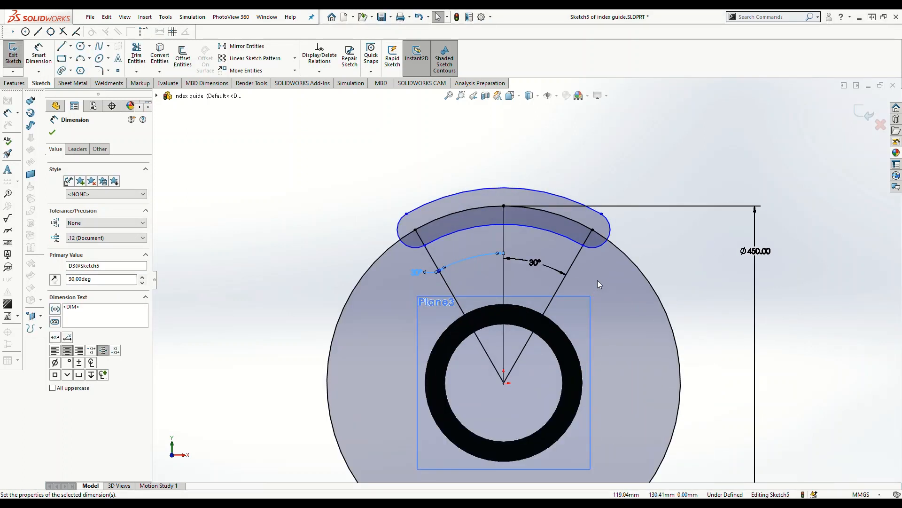
- Dimension the arc slot's width as 62.5 mm
right_drag(630, 247, 614, 226)
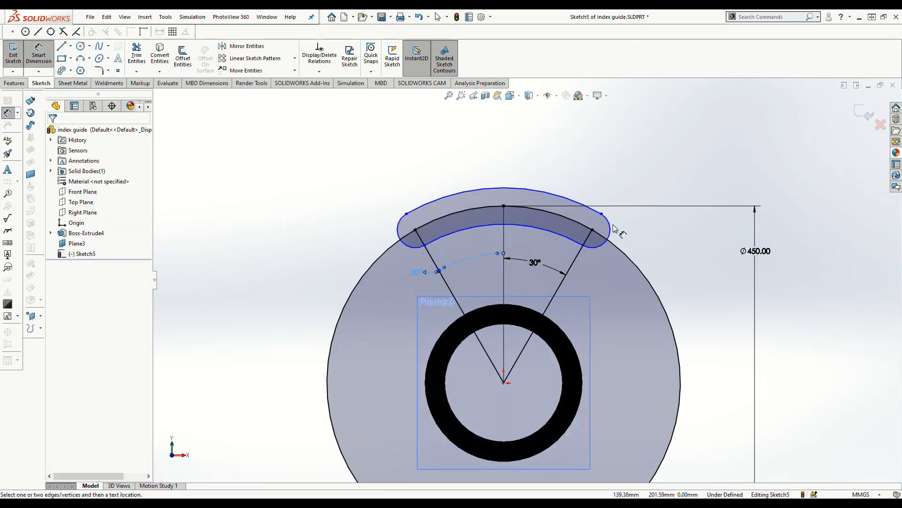
click(564, 201)
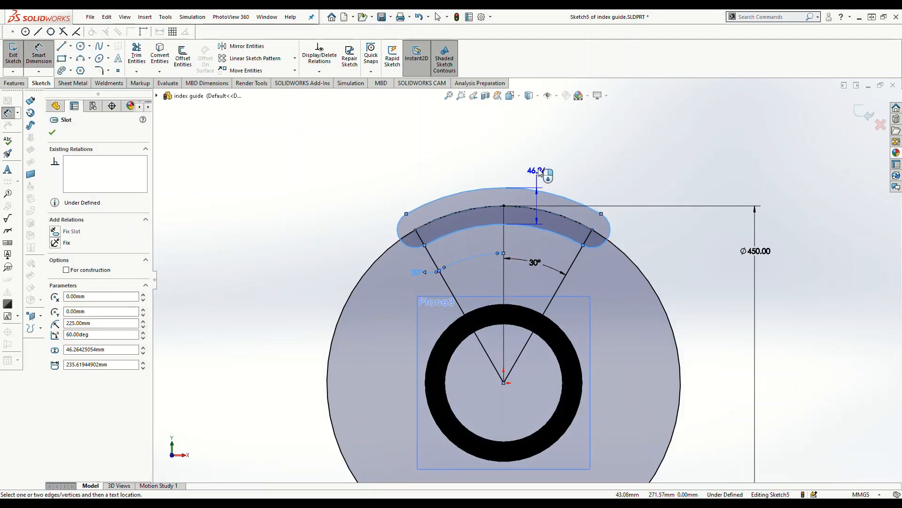
click(539, 172)
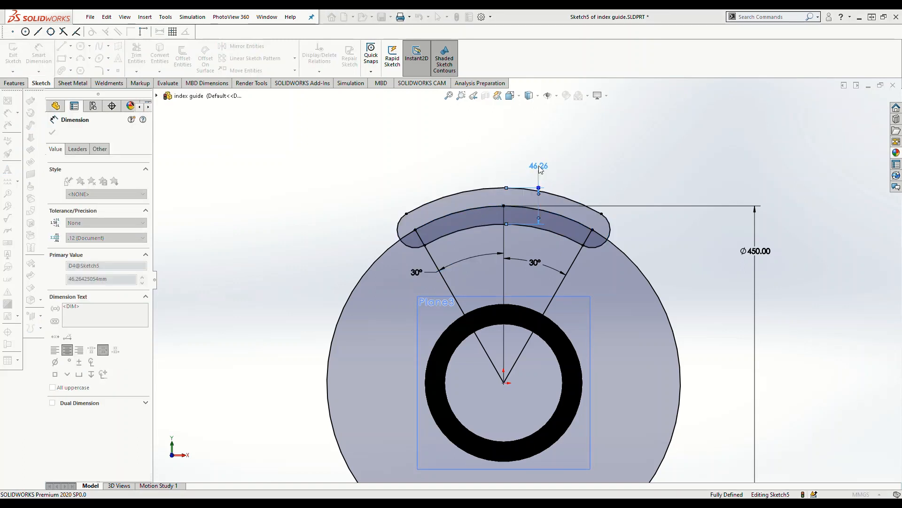
text(62.5)
key(Return)
- Offset the arc slot's closed outline outward by 10 mm
click(183, 57)
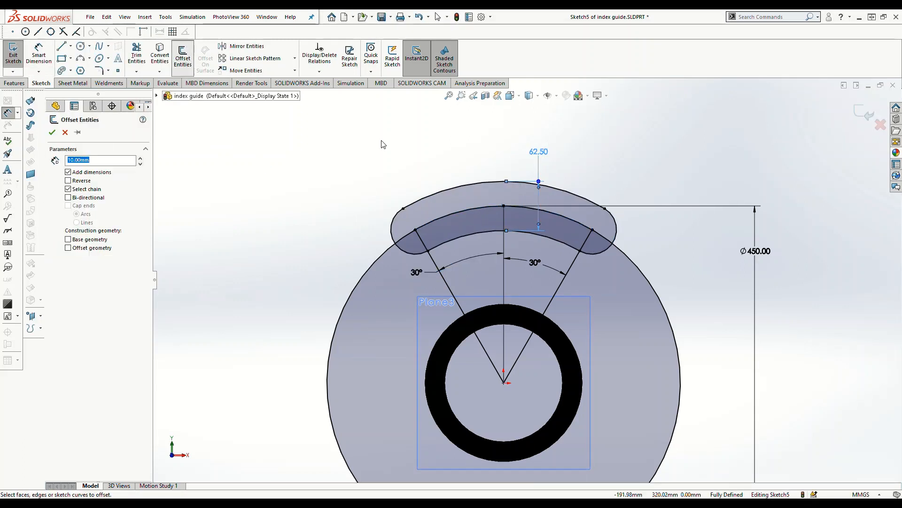
click(482, 182)
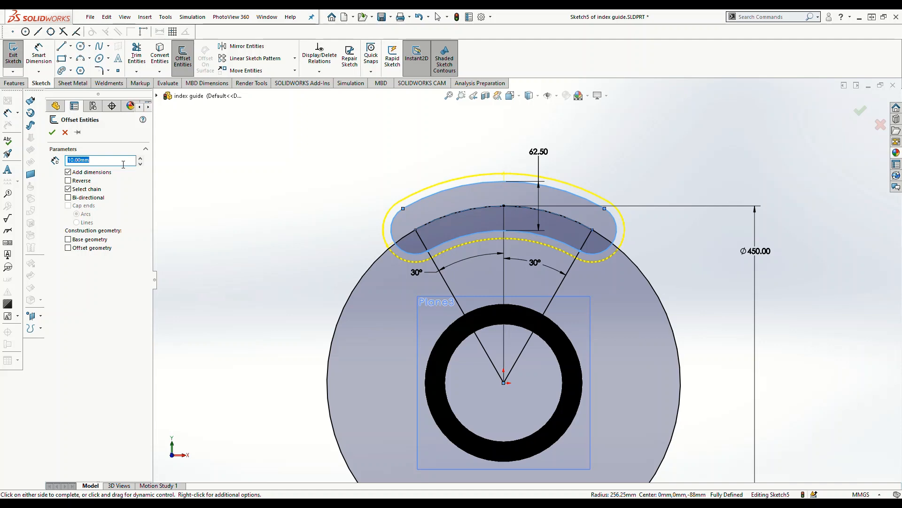
click(52, 133)
scroll(596, 279, down, 2)
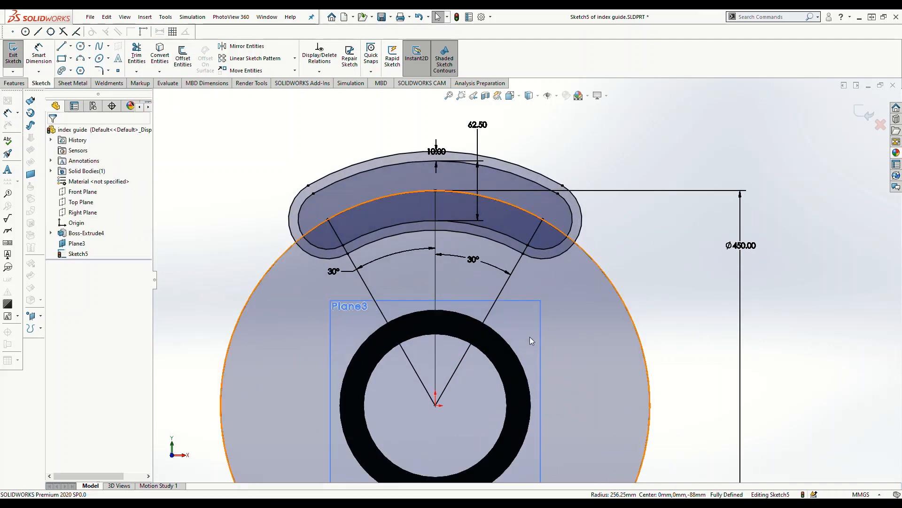
- Add a sketch circle matching the cylinder's 200 mm outer edge
click(374, 337)
scroll(611, 362, down, 2)
scroll(471, 300, up, 2)
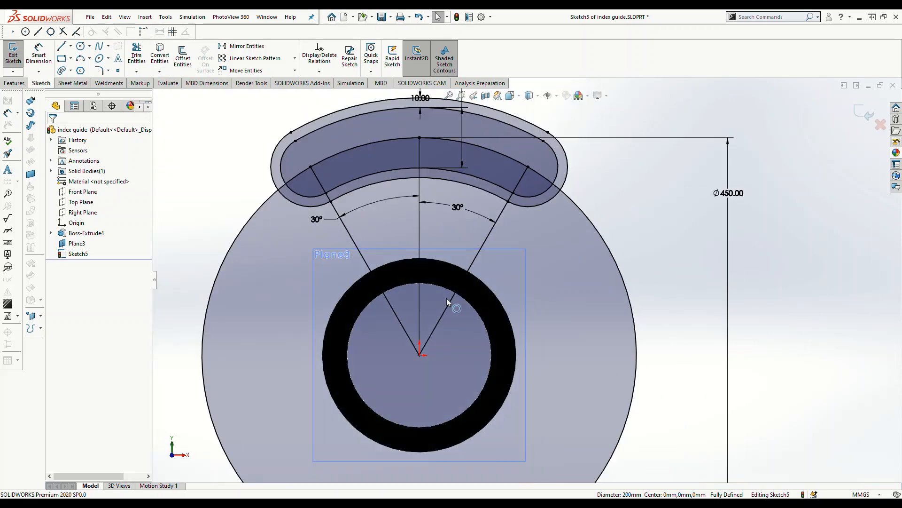
click(61, 46)
click(322, 354)
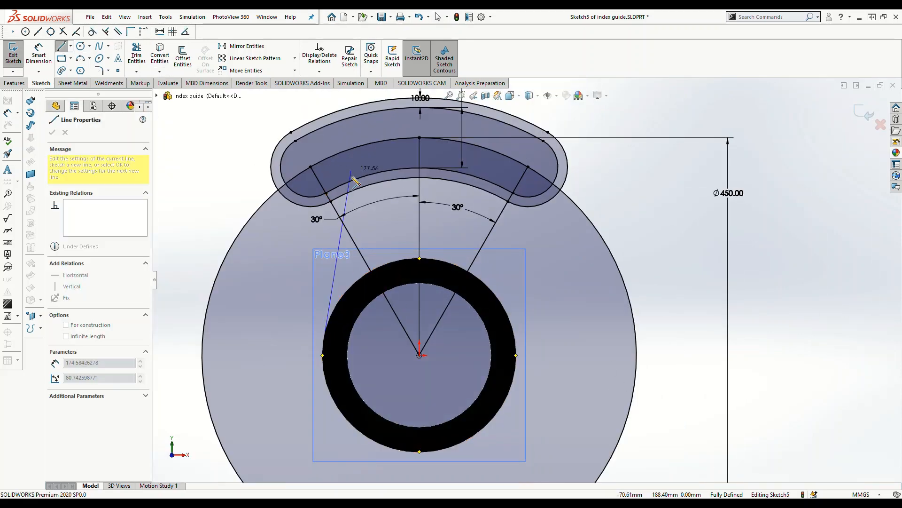
key(Escape)
scroll(705, 273, up, 3)
mouse_move(706, 271)
middle_down()
mouse_move(702, 288)
mouse_move(711, 281)
middle_up()
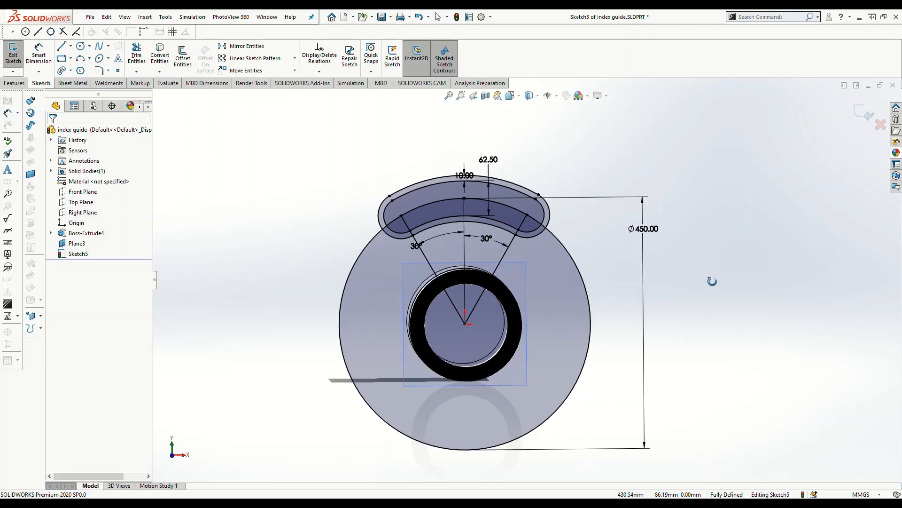
scroll(452, 245, down, 4)
click(78, 254)
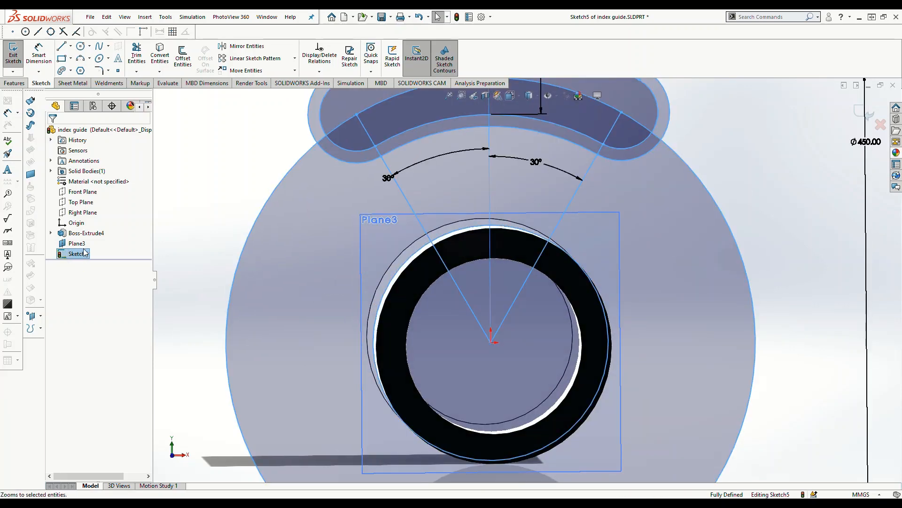
key(f)
scroll(475, 274, down, 5)
scroll(470, 256, up, 3)
key(l)
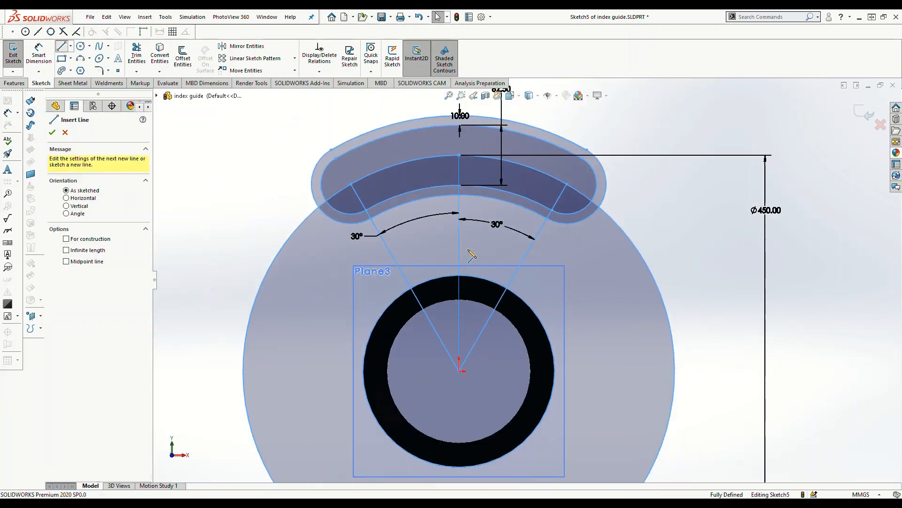
key(Escape)
middle_drag(821, 80, 707, 203)
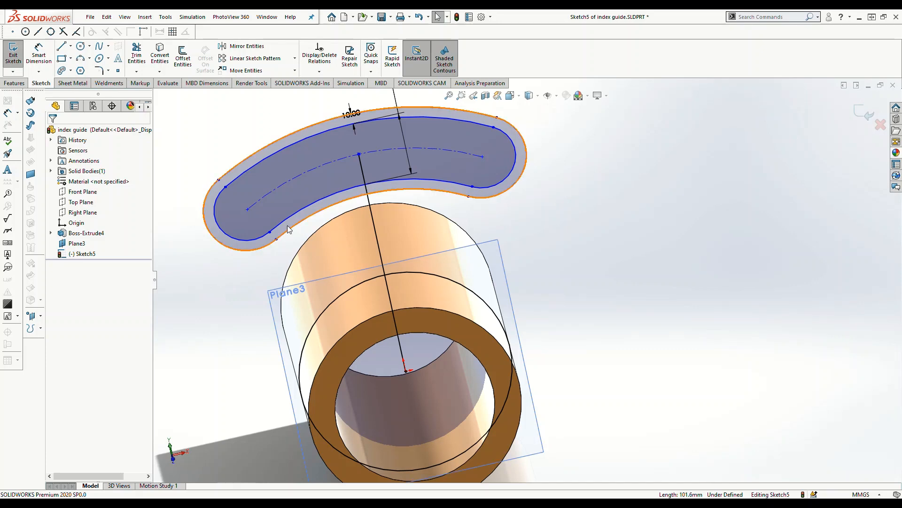
click(61, 46)
click(342, 295)
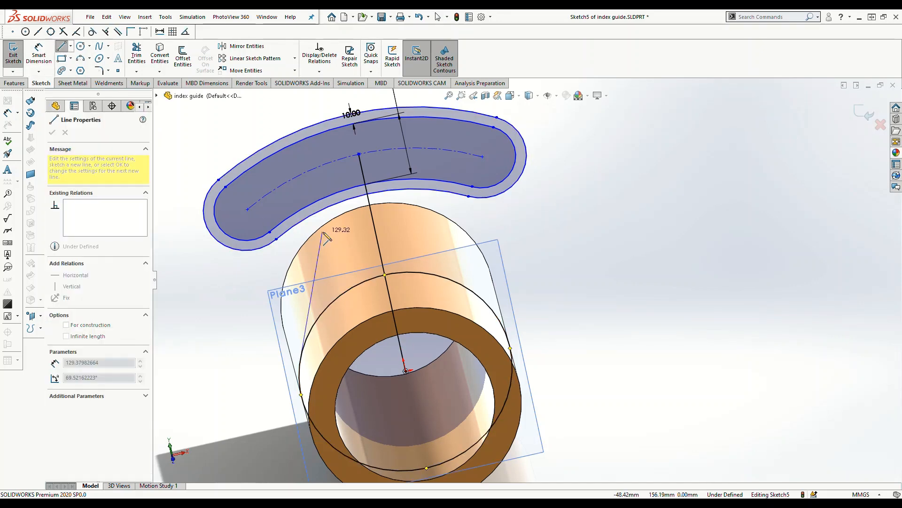
key(Escape)
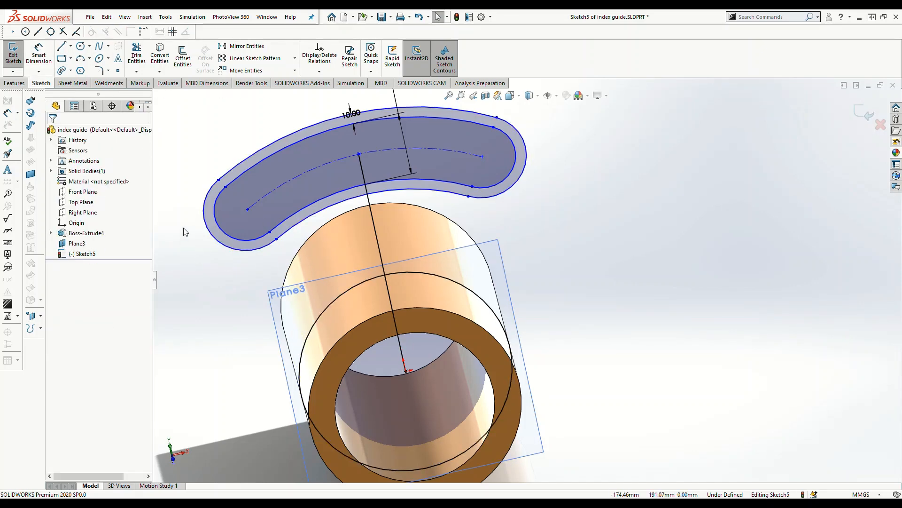
click(71, 45)
click(353, 292)
key(Escape)
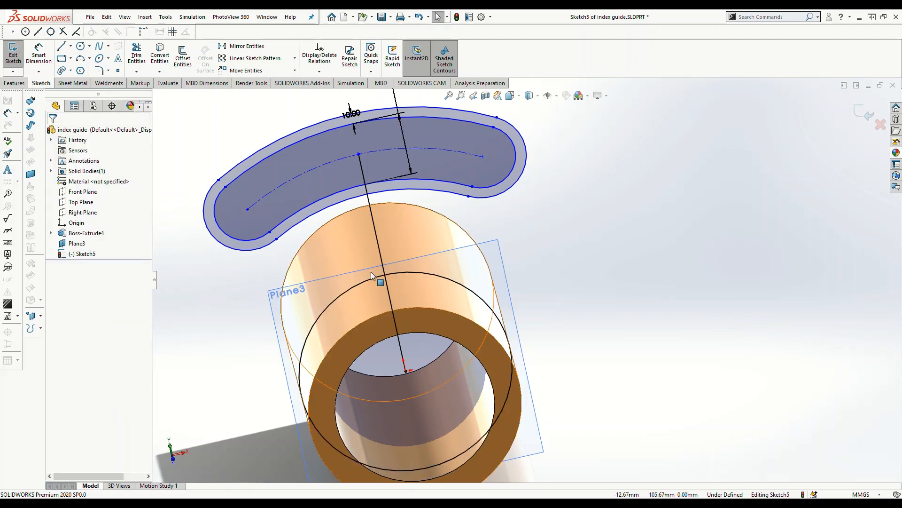
key(ctrl+8)
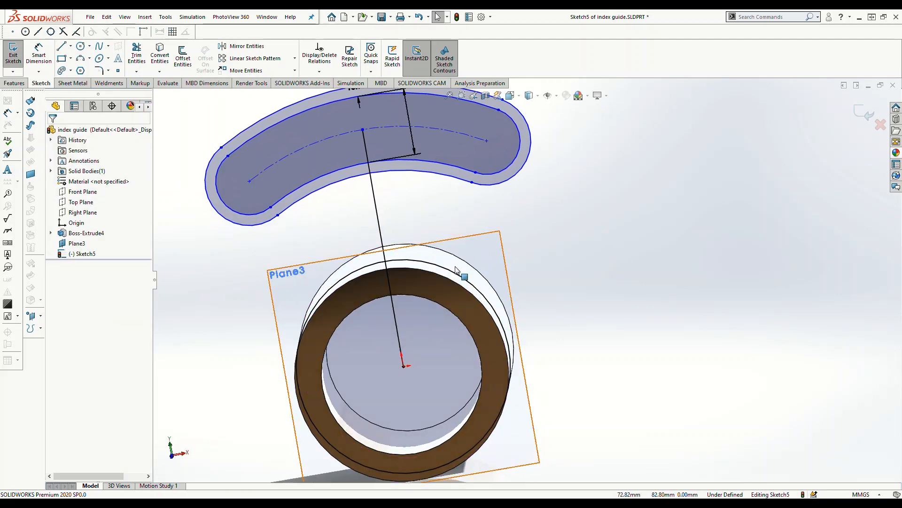
key(l)
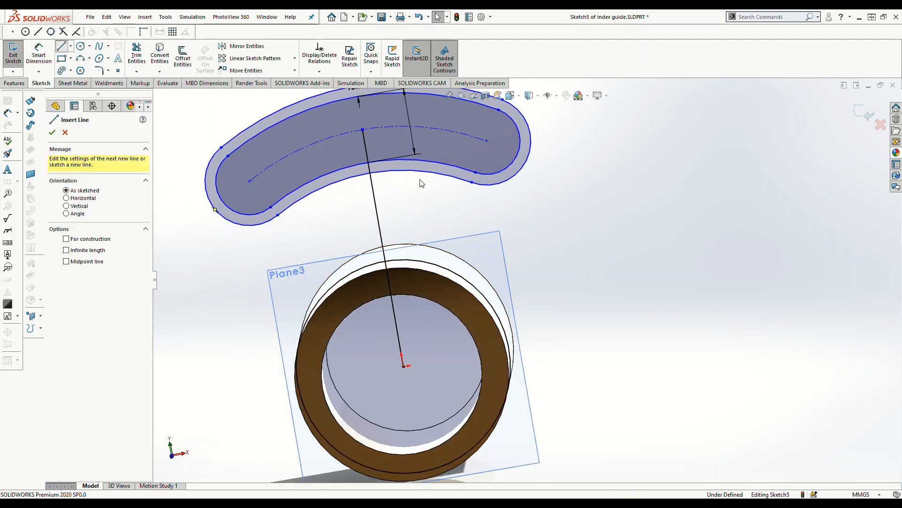
click(437, 267)
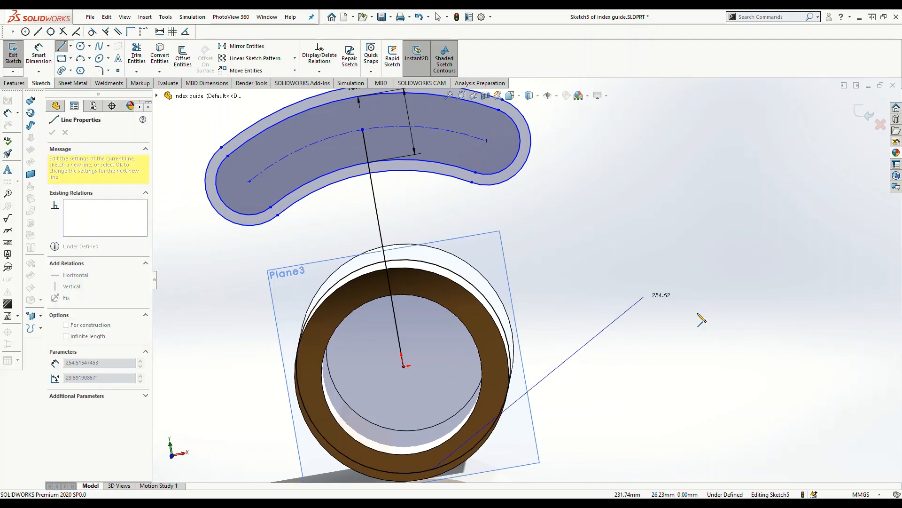
key(Escape)
- Draw a line about 57 mm long down from the outer slot's lower arc, right of the centre line, and make it vertical
key(l)
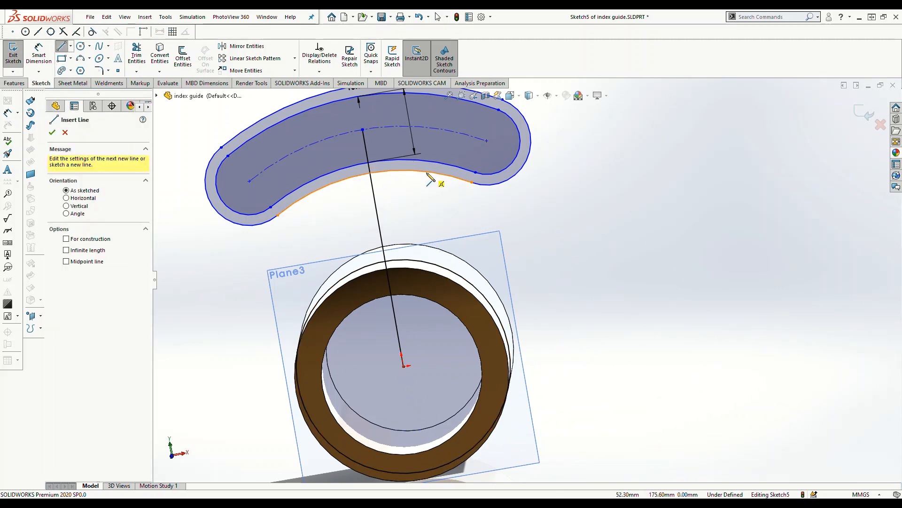
click(418, 173)
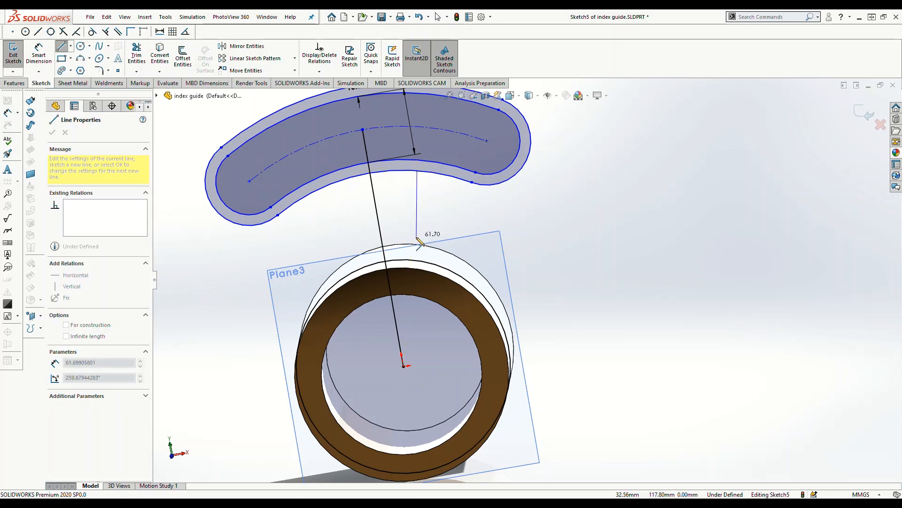
click(424, 231)
key(Escape)
click(419, 191)
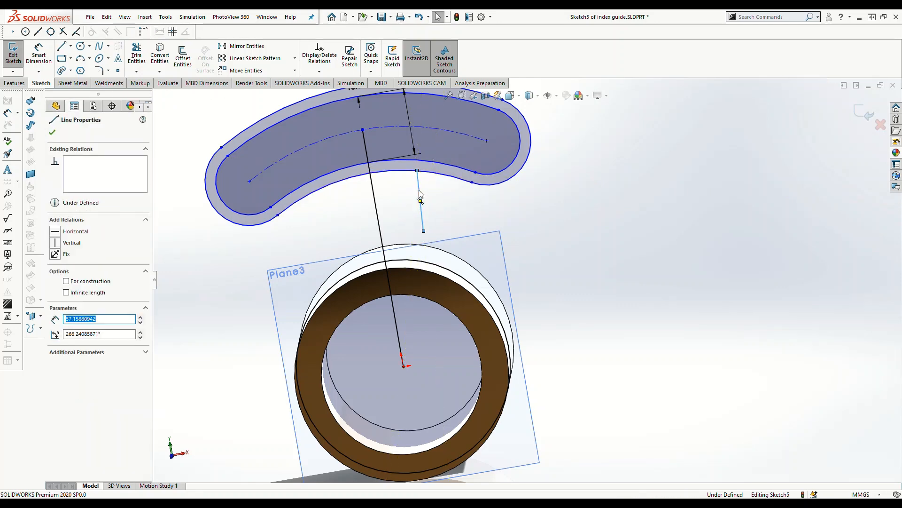
click(439, 163)
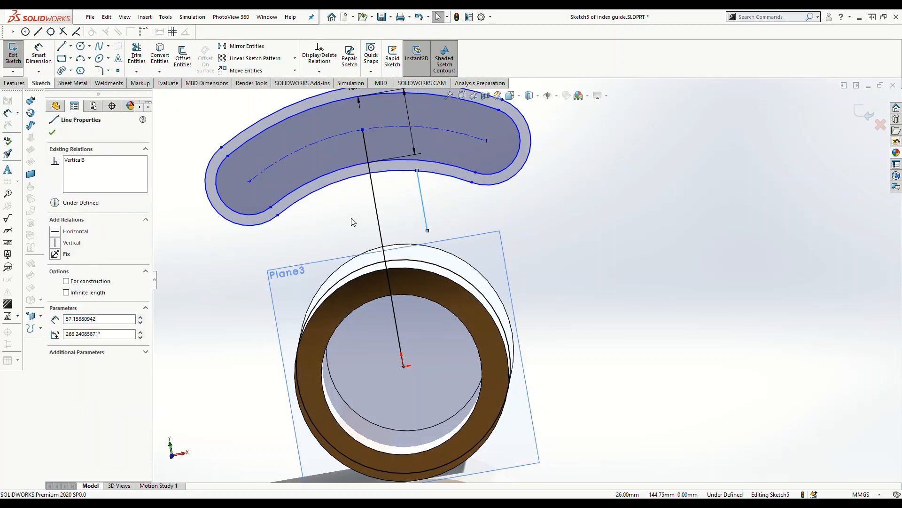
- Draw a vertical line about 48 mm long down from the outer slot's lower arc, left of the centre line
click(65, 47)
click(322, 187)
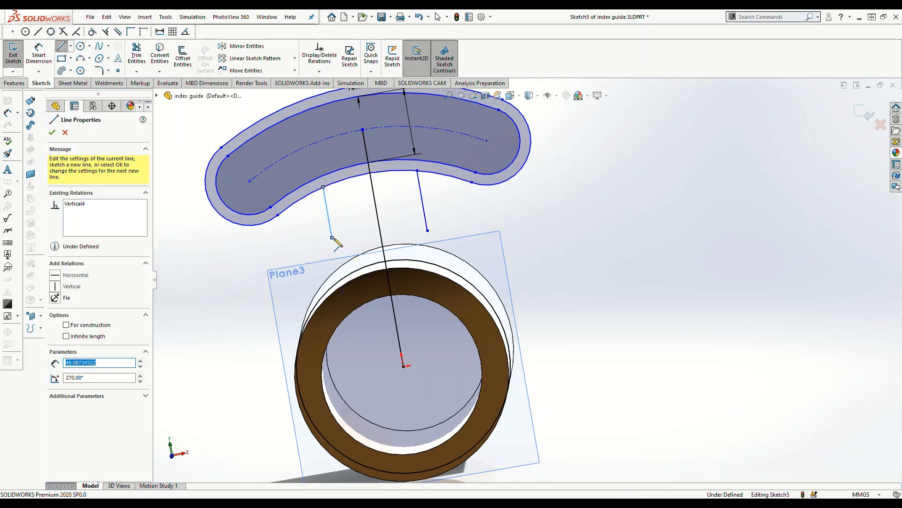
key(Escape)
click(327, 201)
click(346, 175)
click(574, 258)
- Dimension the distance between the right short vertical line and the centre line as 75 mm
right_drag(414, 250, 409, 212)
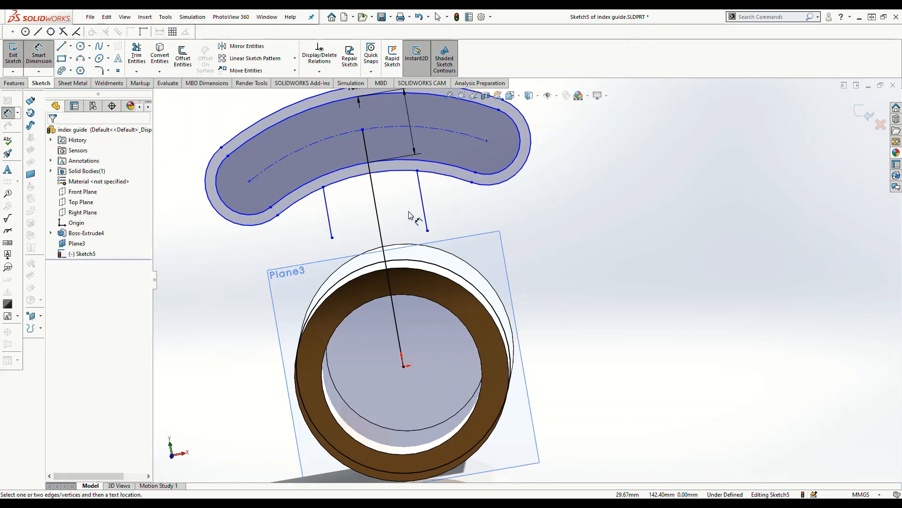
click(423, 207)
click(377, 211)
click(413, 215)
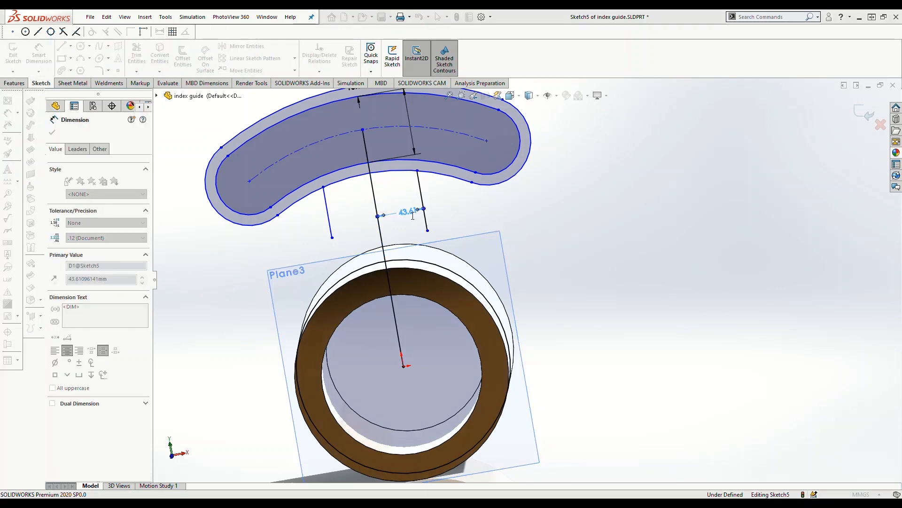
text(75)
key(Return)
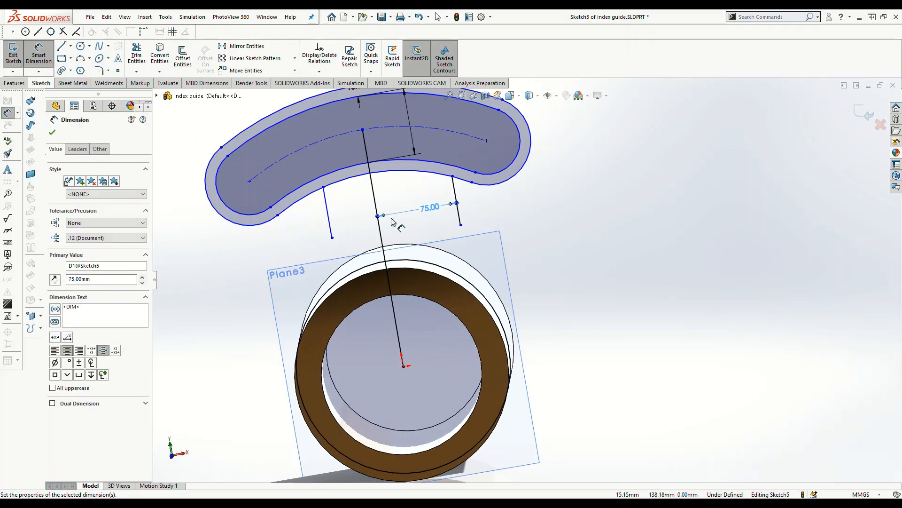
- Dimension the distance between the left short vertical line and the centre line as 75 mm
click(373, 191)
click(329, 211)
click(342, 218)
text(75)
key(Return)
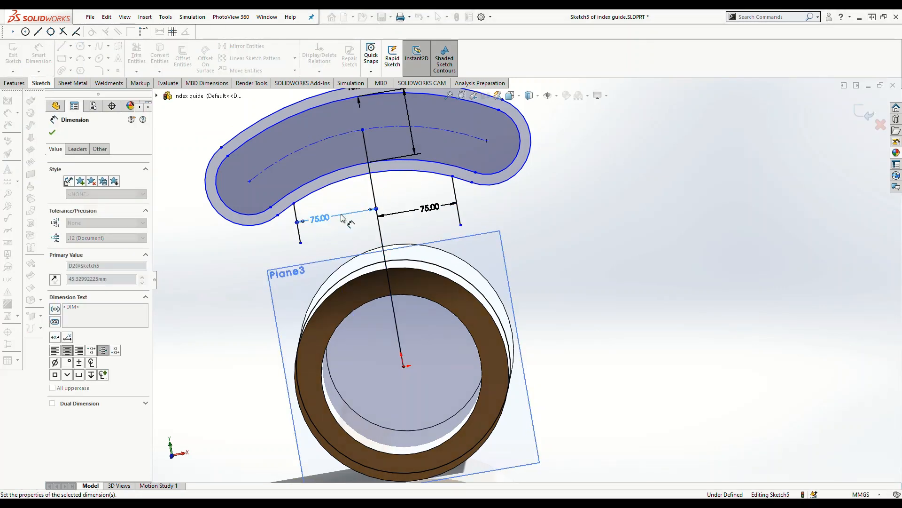
- Extend both short side lines downward until they meet the cylinder's outer circle
click(139, 89)
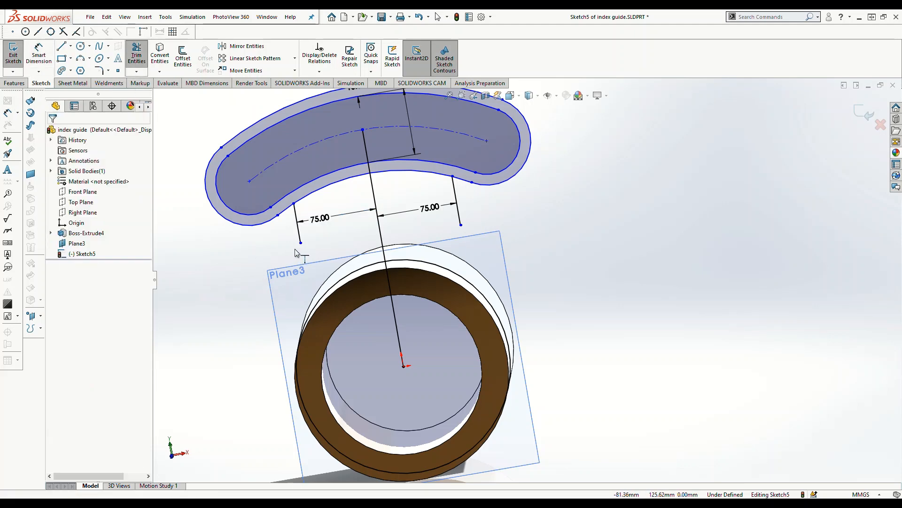
click(300, 241)
click(460, 225)
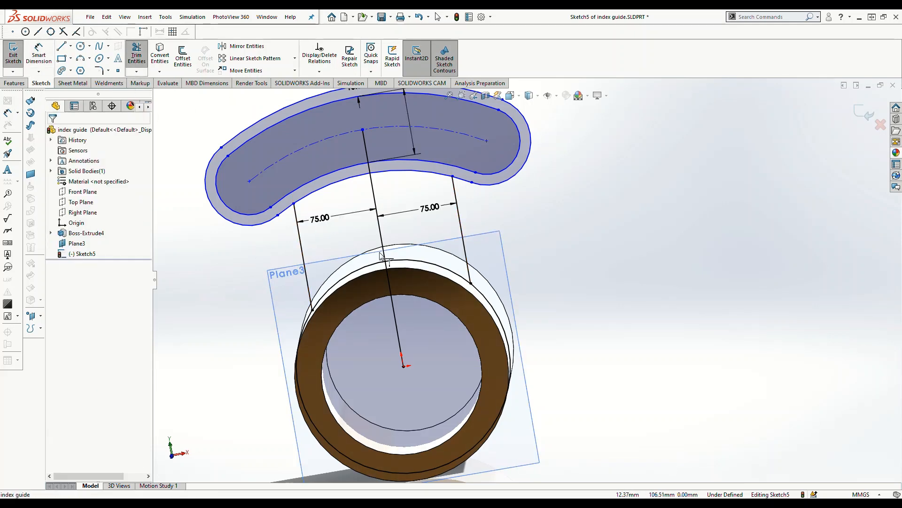
- Trim away the lower part of the sketched circle, keeping only the arc between the two side lines
click(137, 51)
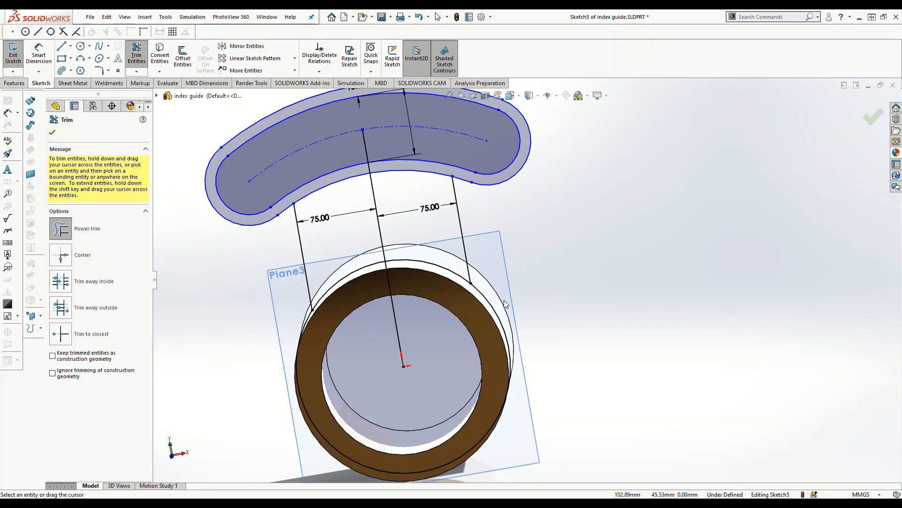
drag(507, 305, 350, 328)
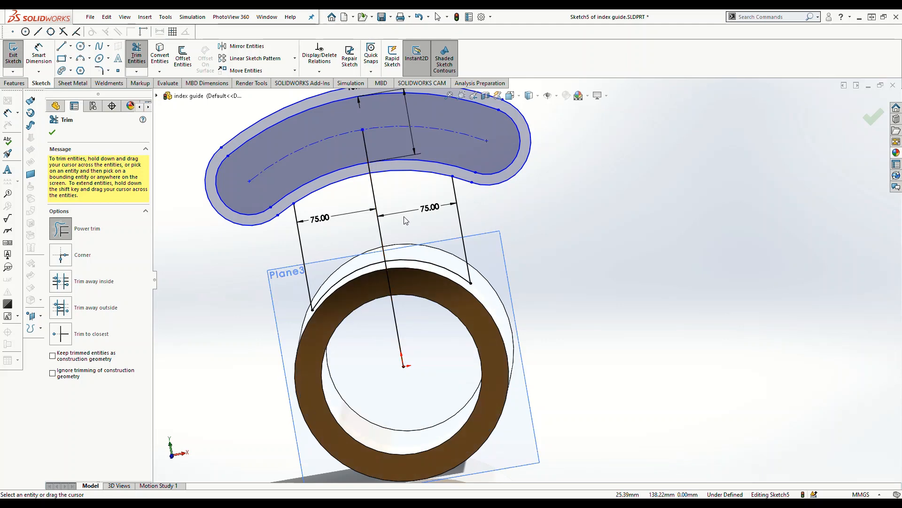
key(Escape)
- Delete the vertical centre line and trim the outer slot's lower arc between the two side lines
click(386, 251)
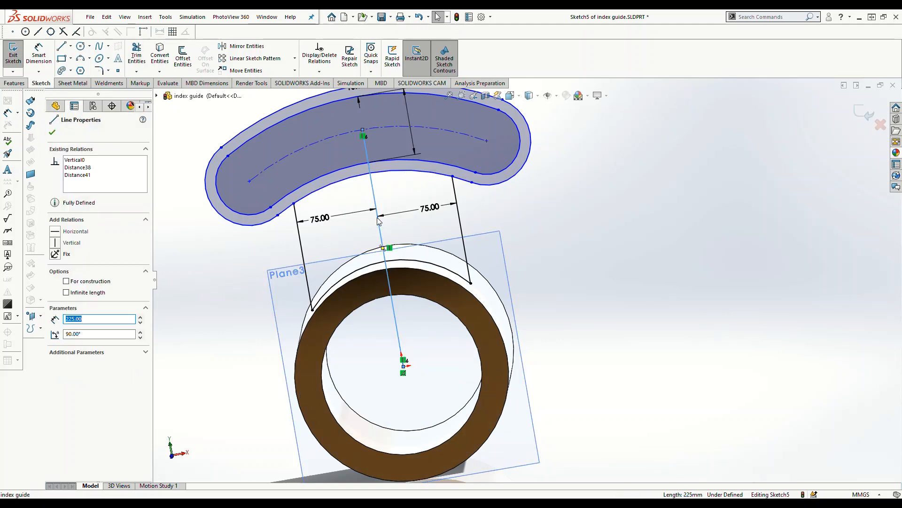
key(Delete)
key(d)
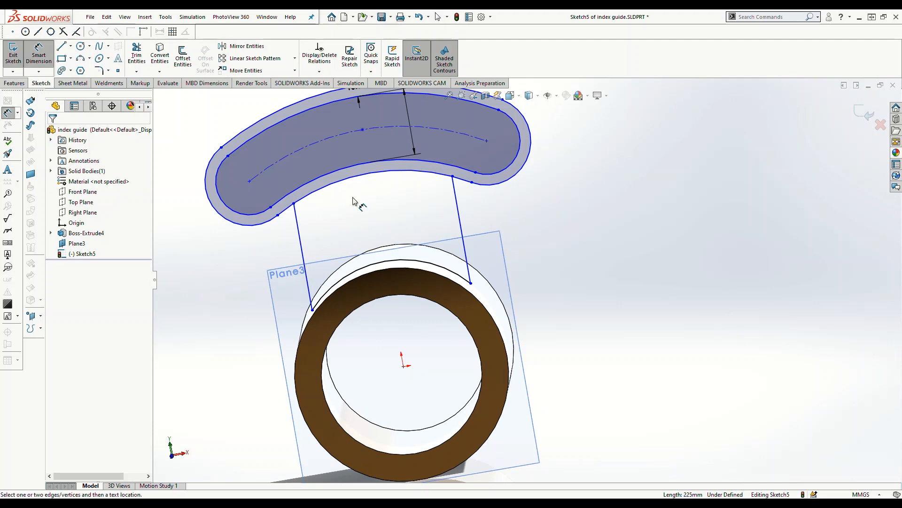
key(t)
drag(411, 199, 412, 169)
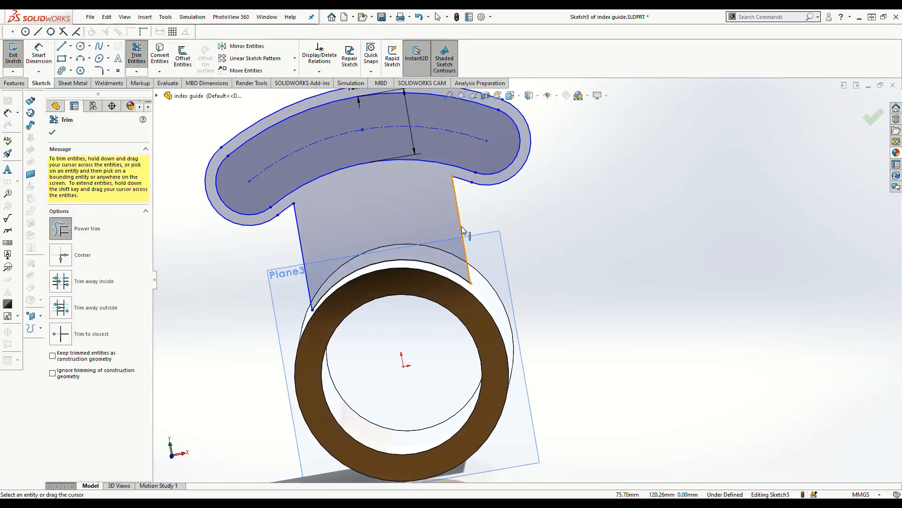
- Exit the sketch and extrude the slotted arm profile 38 mm in the reversed direction, merged with the cylinder
click(14, 52)
click(18, 57)
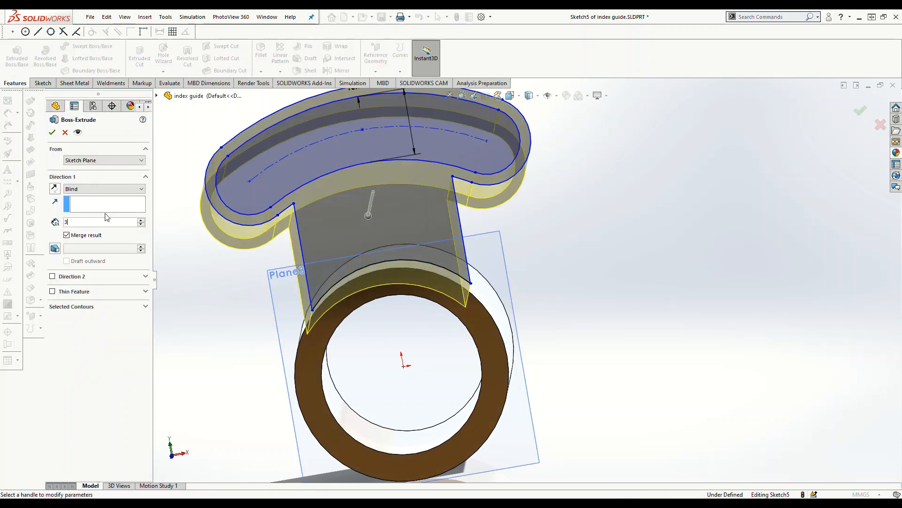
key(ctrl+7)
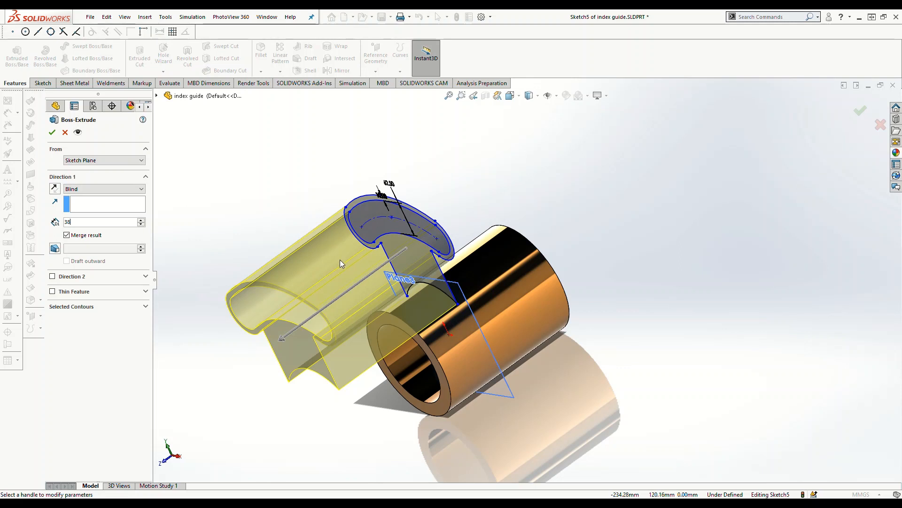
click(54, 189)
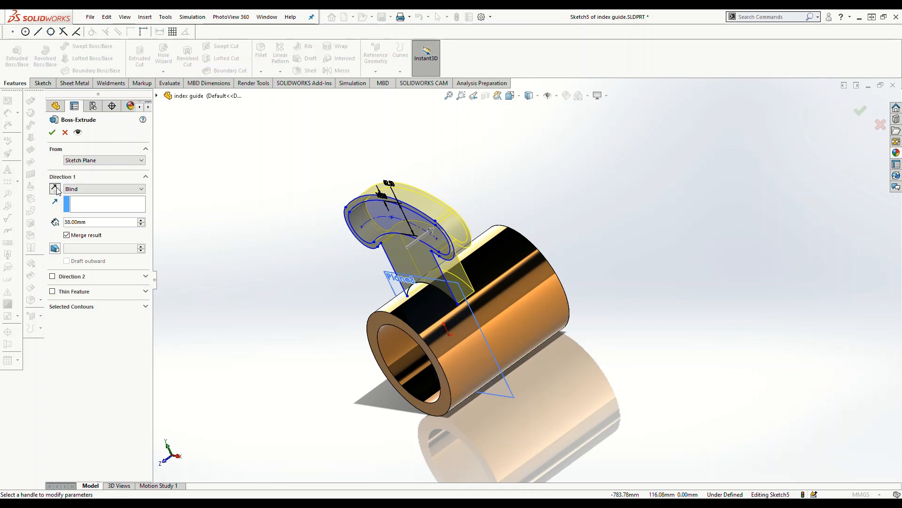
click(52, 133)
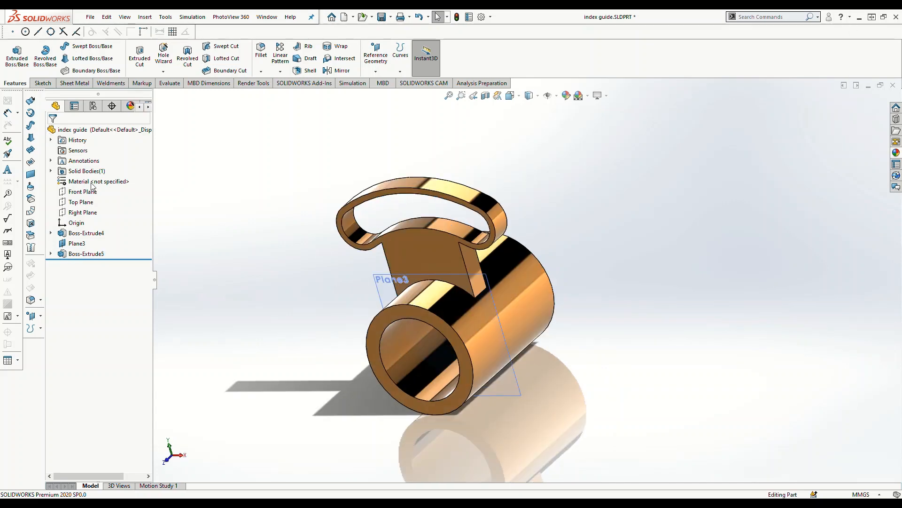
- Create a reference plane offset 175 mm from the cylinder's front end face, flipped toward the body
click(86, 233)
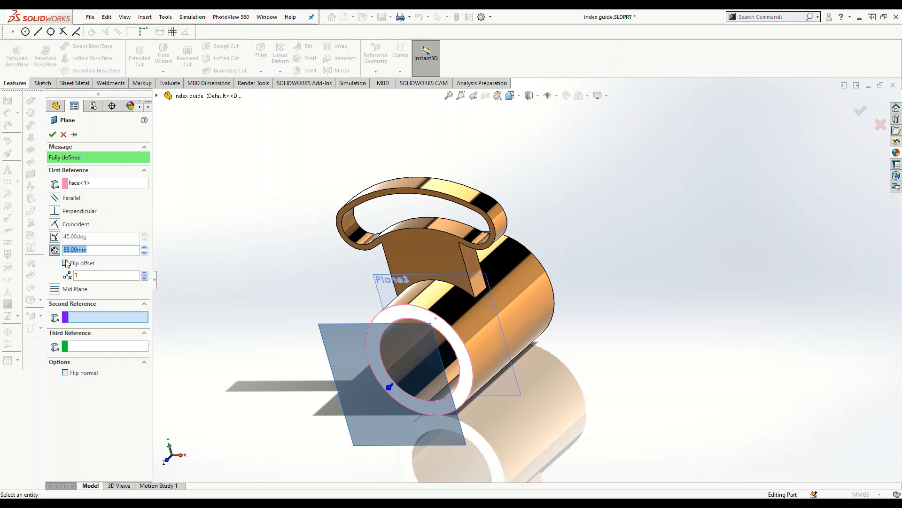
click(66, 263)
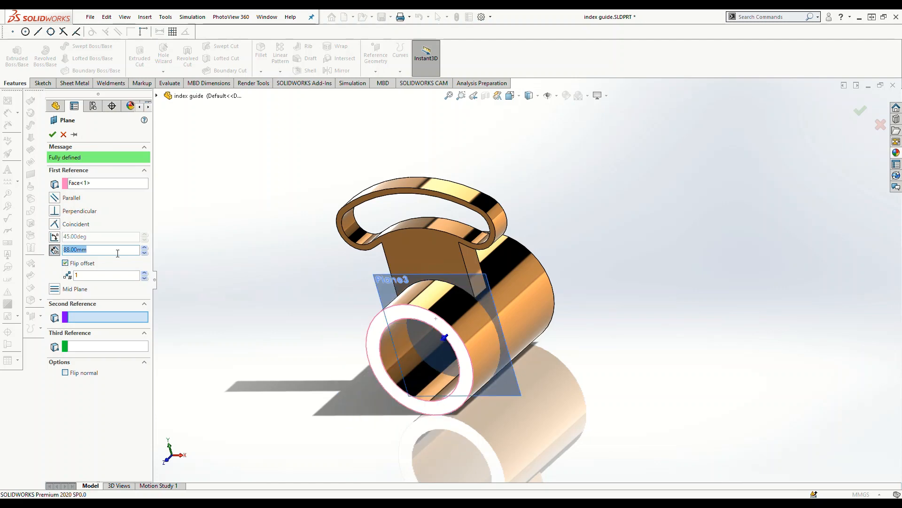
text(175)
key(Return)
click(53, 135)
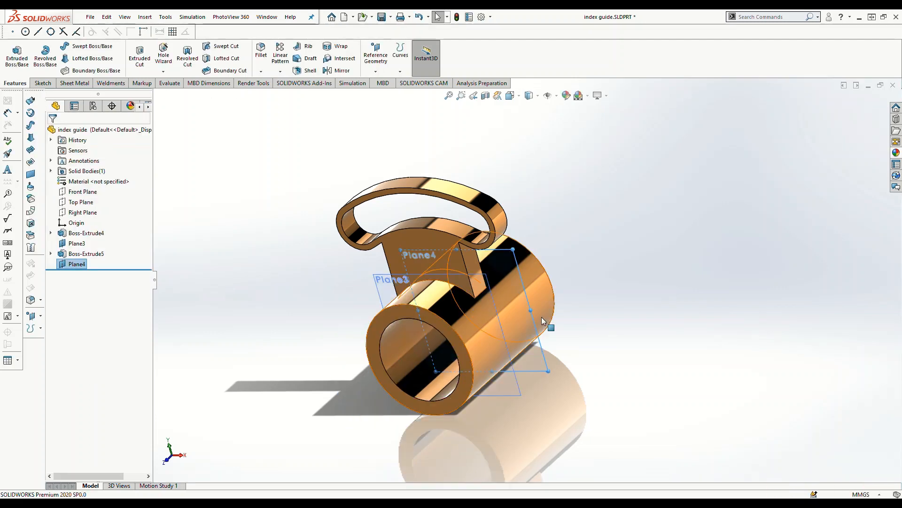
- Start a sketch on the new offset plane and convert the cylinder's outer circular edge into it
middle_drag(542, 318, 344, 230)
click(89, 248)
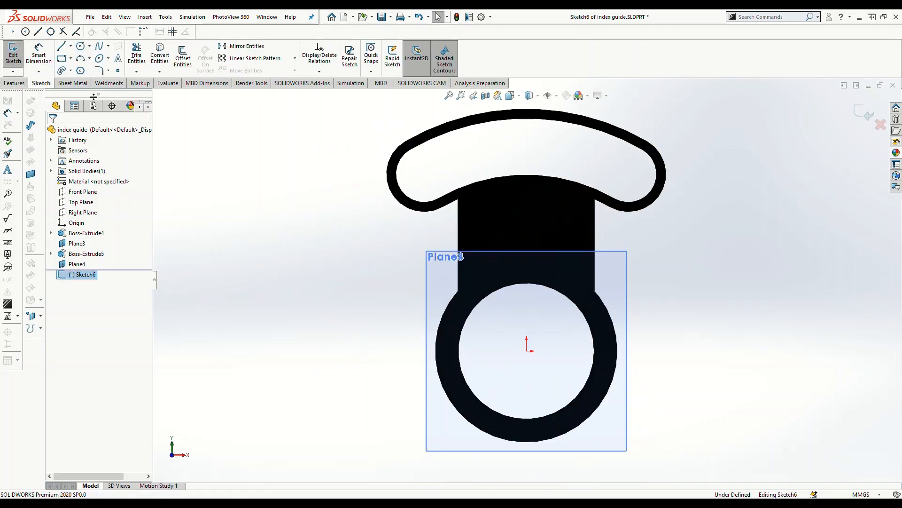
scroll(607, 315, down, 2)
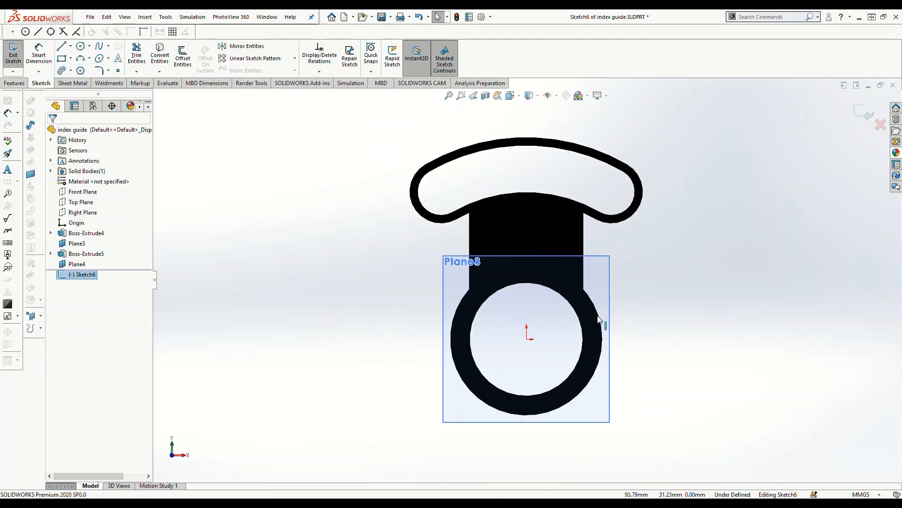
click(602, 324)
click(164, 47)
mouse_move(769, 352)
middle_down()
mouse_move(749, 376)
mouse_move(677, 339)
middle_up()
click(62, 46)
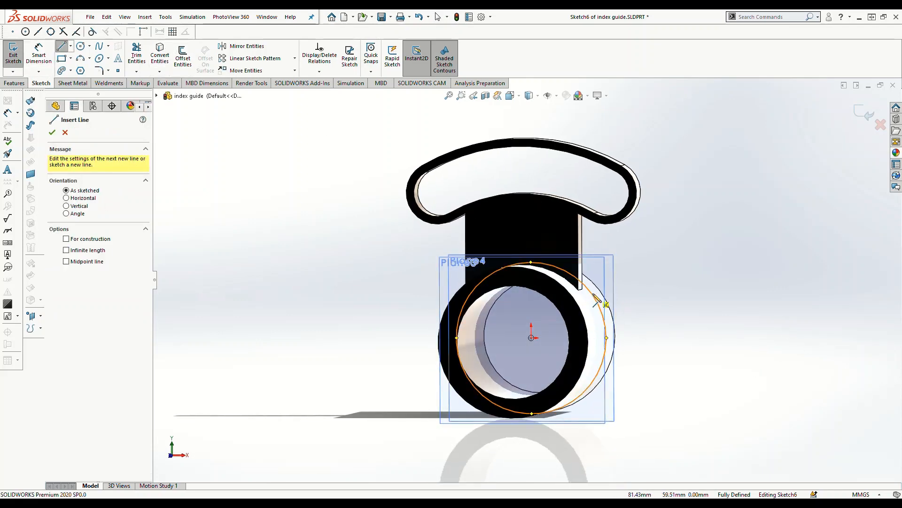
click(582, 270)
key(Escape)
middle_drag(709, 322, 715, 261)
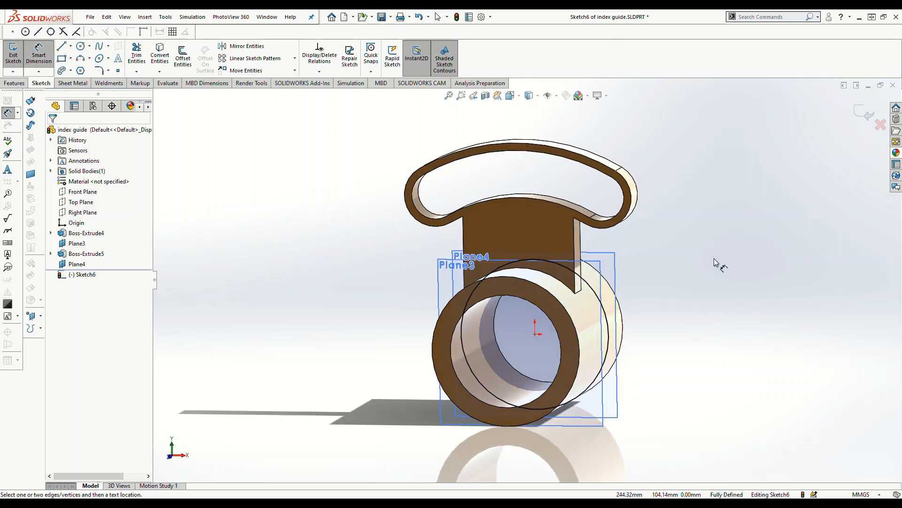
- Draw a line about 159 mm long outward from the upper right side of the converted circle
click(61, 46)
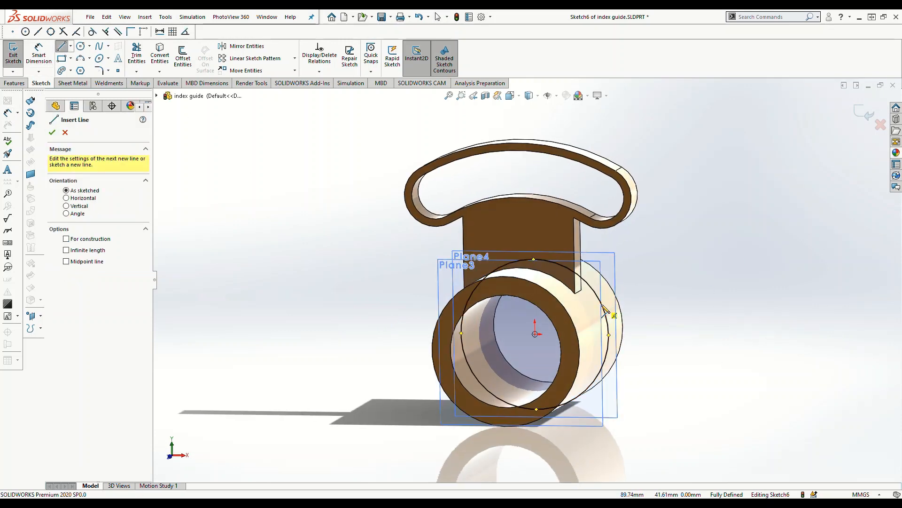
click(535, 333)
click(719, 299)
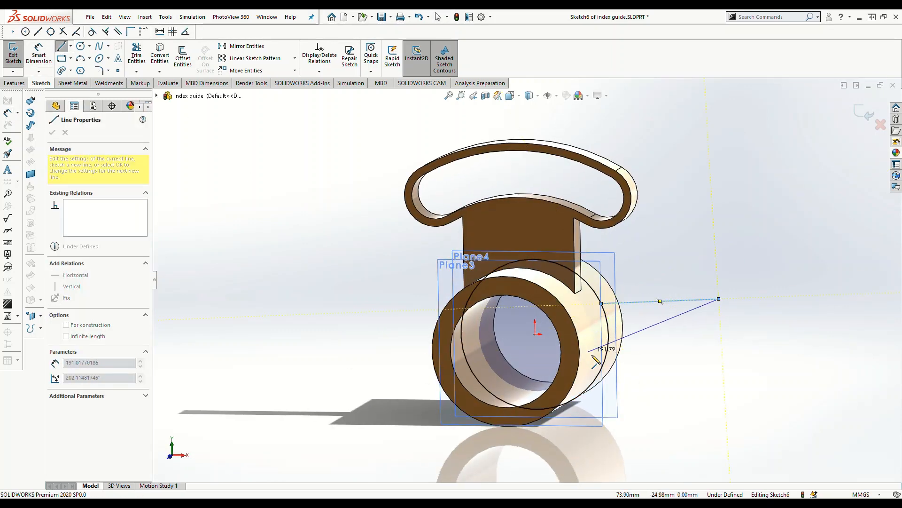
key(Escape)
- Draw a second line outward from the circle's lower right side, and make the upper line horizontal
click(62, 48)
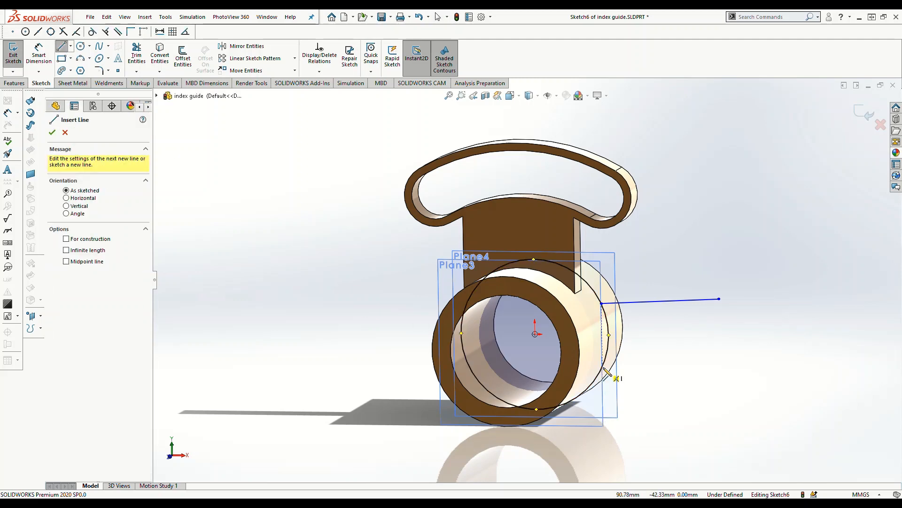
click(604, 366)
click(720, 367)
key(Escape)
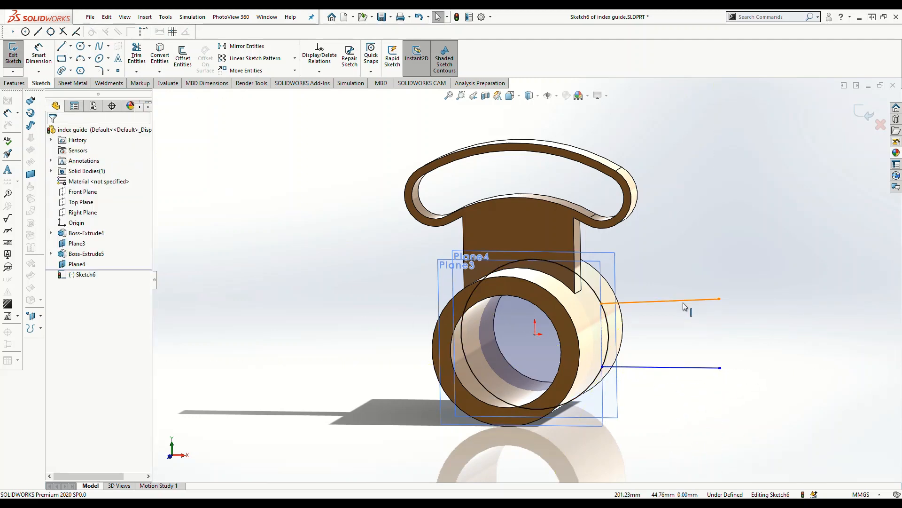
click(690, 304)
scroll(738, 381, down, 1)
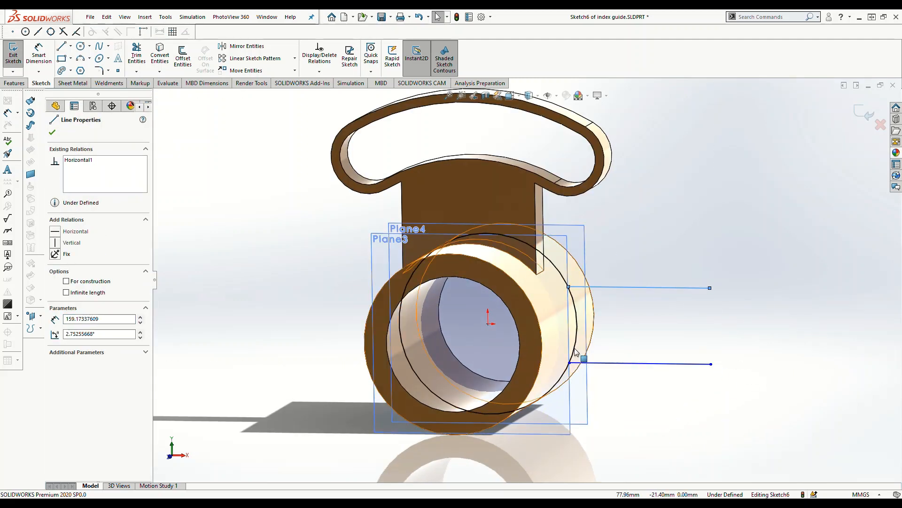
- Dimension the upper horizontal line 56 mm above the origin
right_drag(667, 305, 668, 271)
click(659, 288)
click(659, 288)
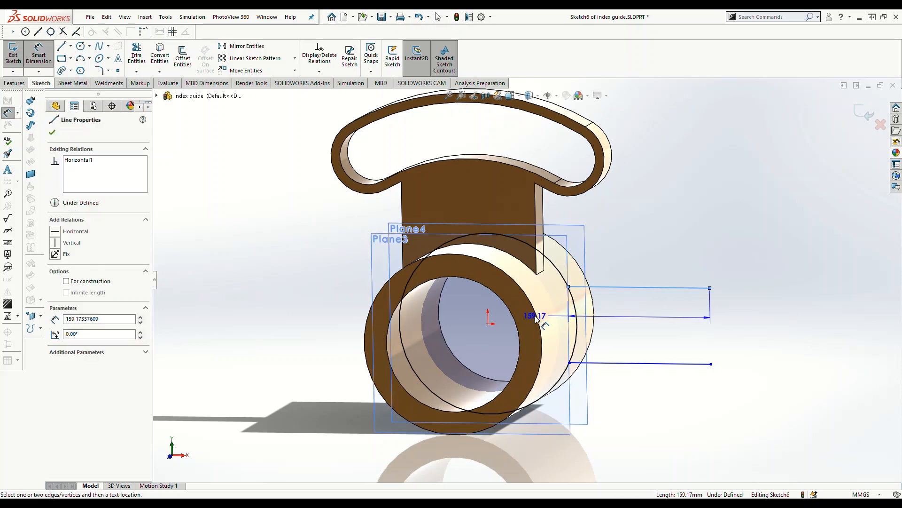
click(489, 323)
click(755, 309)
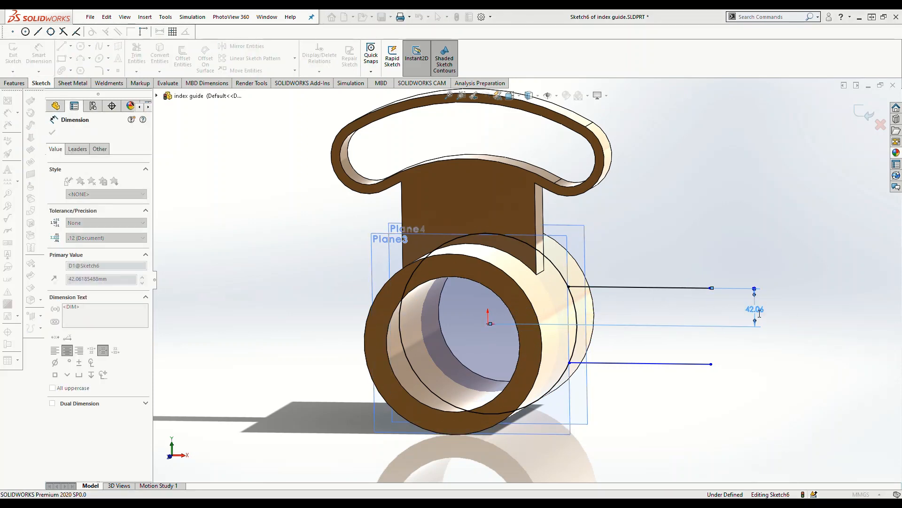
text(56)
key(Return)
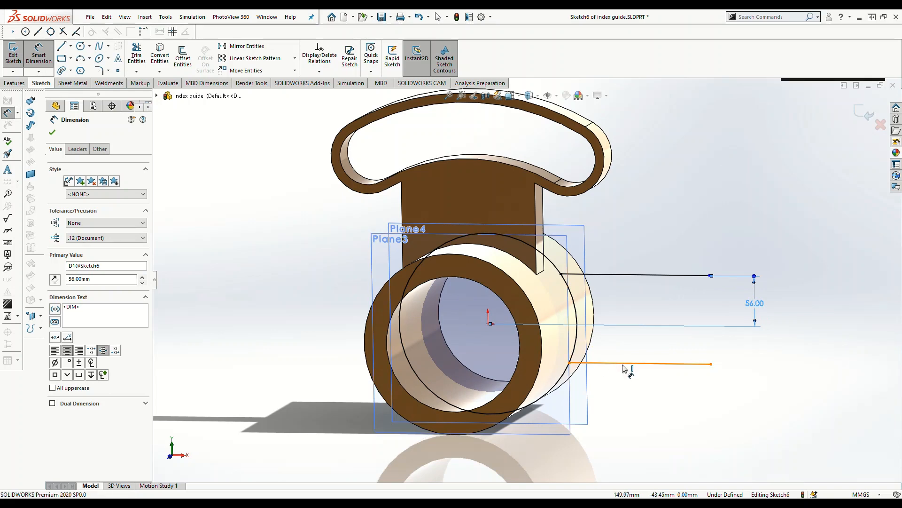
- Dimension the lower line 56 mm below the origin
click(625, 364)
click(489, 324)
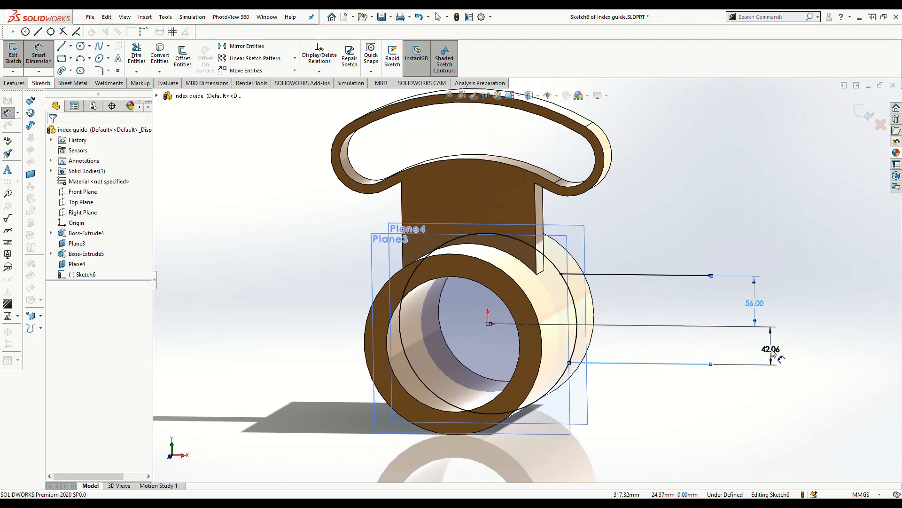
click(771, 349)
text(56)
key(Return)
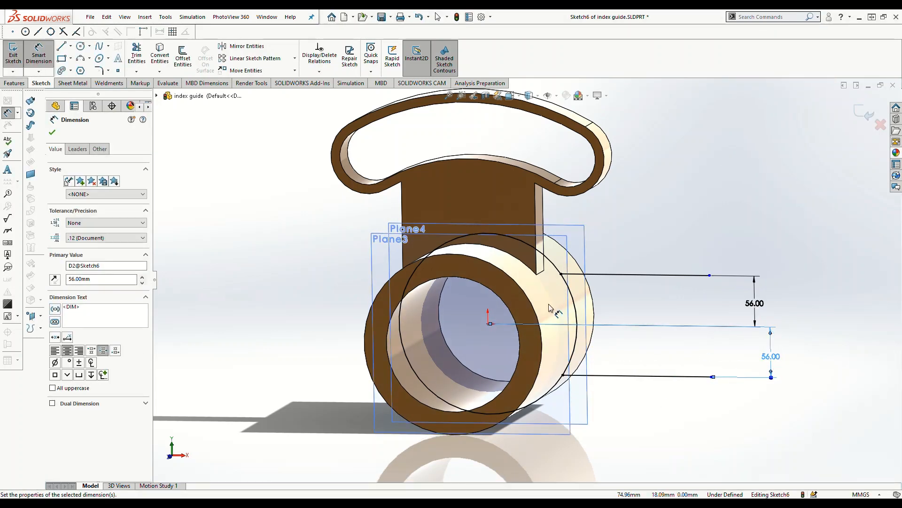
- Draw a circle between the two side lines and align its centre horizontally with the origin
click(79, 45)
click(651, 312)
click(675, 333)
key(Escape)
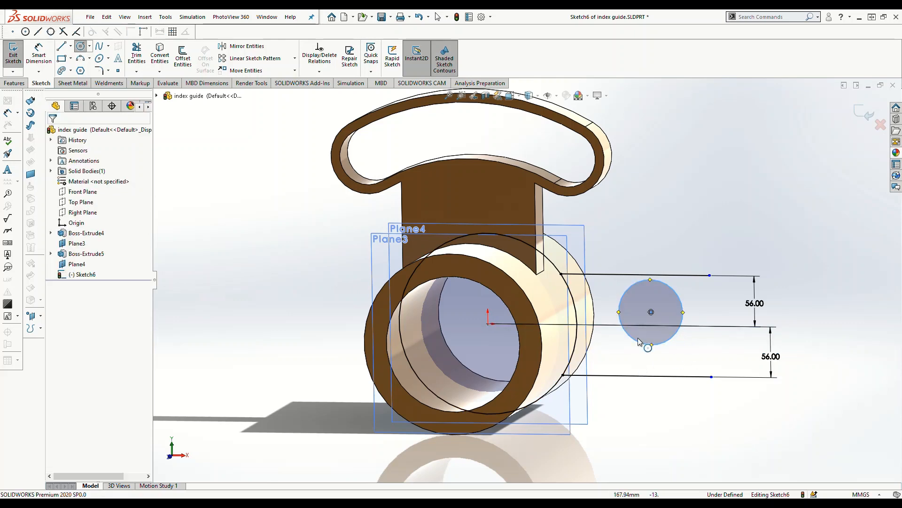
click(652, 312)
ctrl+click(488, 323)
click(70, 284)
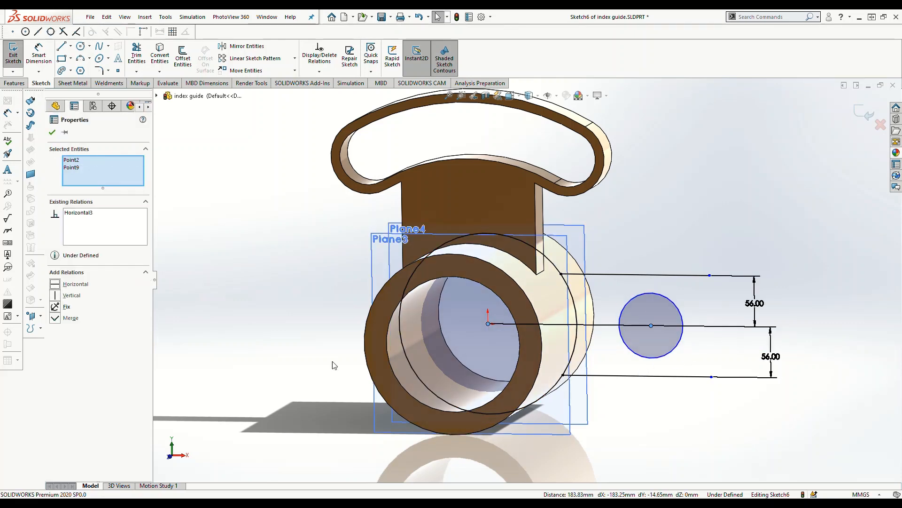
- Dimension the new circle's diameter as 80 mm
key(d)
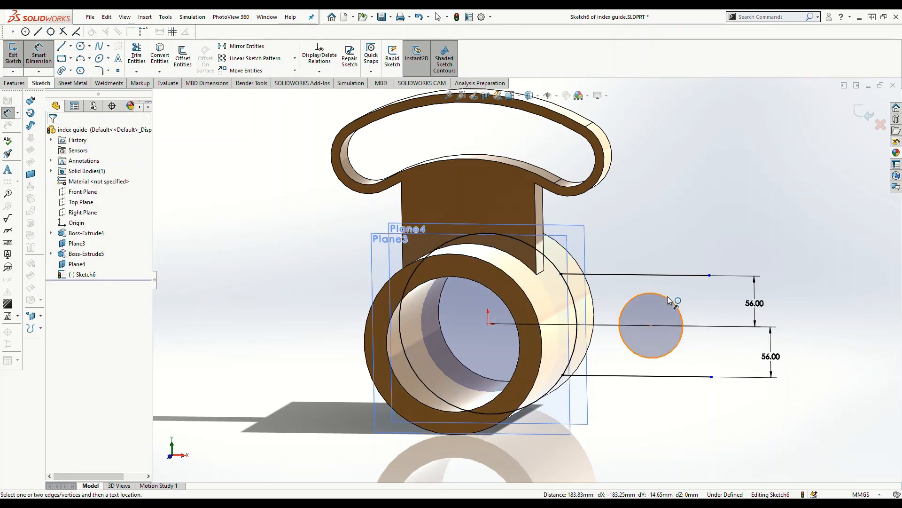
click(663, 300)
click(797, 200)
text(80)
key(Return)
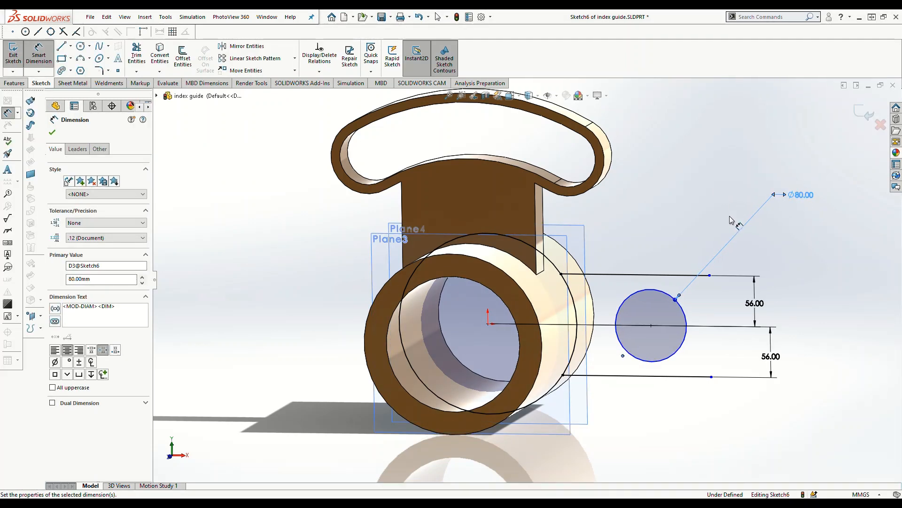
- Dimension the distance between the 80 mm circle's centre and the origin as 200 mm
click(651, 325)
click(488, 323)
click(606, 207)
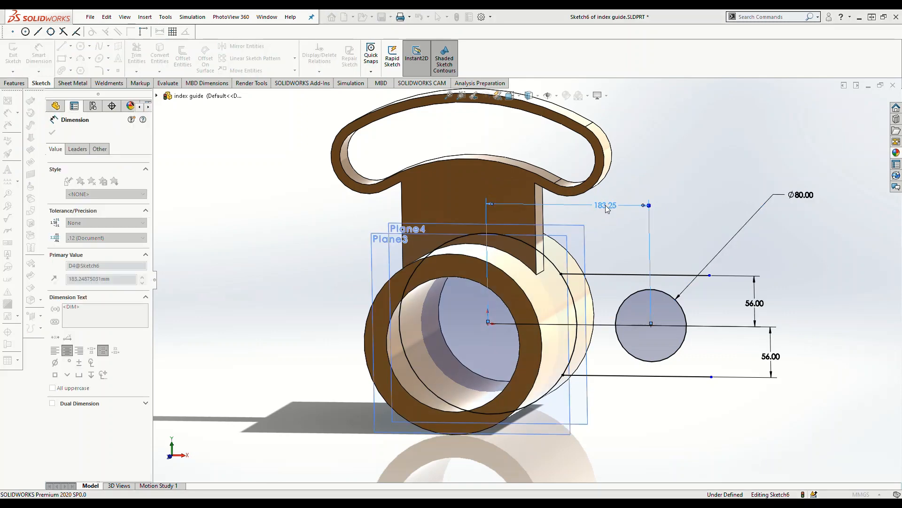
text(200)
key(Return)
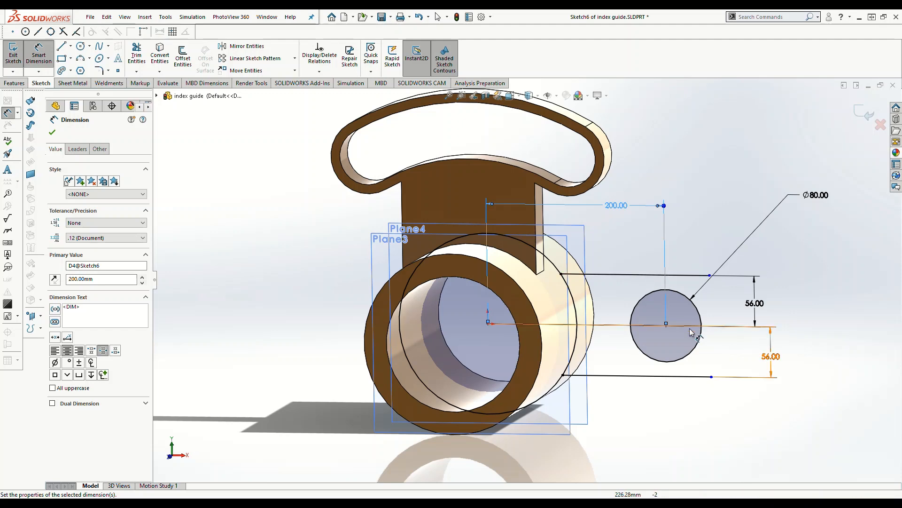
- Draw a 56 mm radius circle concentric with the 80 mm circle and tangent to the two side lines
click(81, 47)
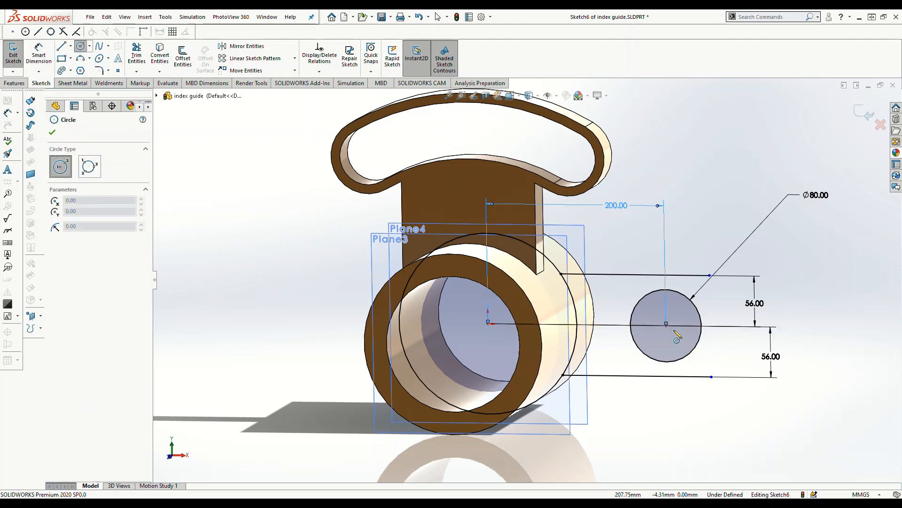
click(666, 323)
click(687, 282)
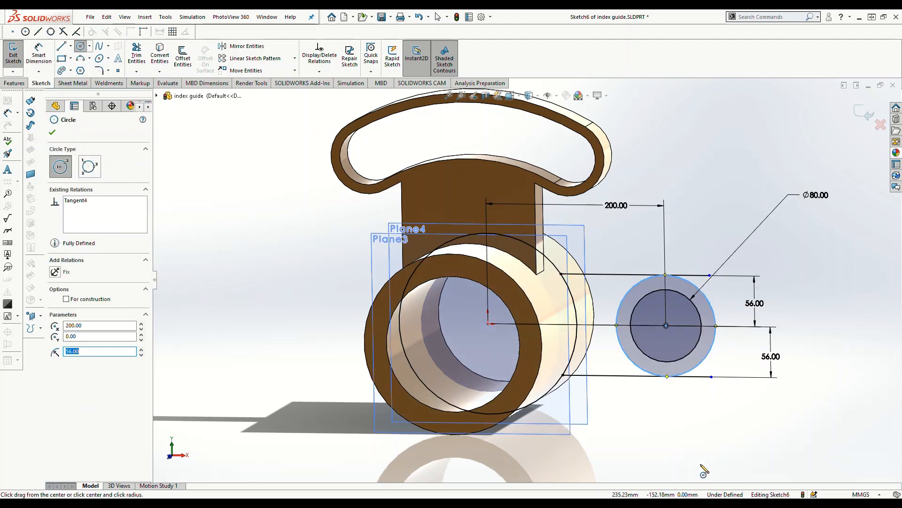
key(Escape)
- Trim the excess line ends, the inner half of the outer circle and the cylinder circle's surplus arc to form a closed arm profile
click(136, 50)
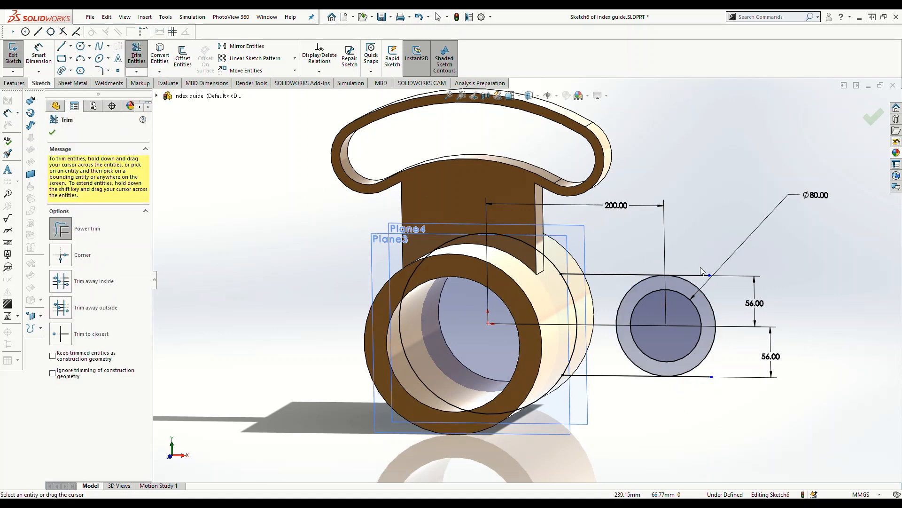
drag(614, 356, 628, 354)
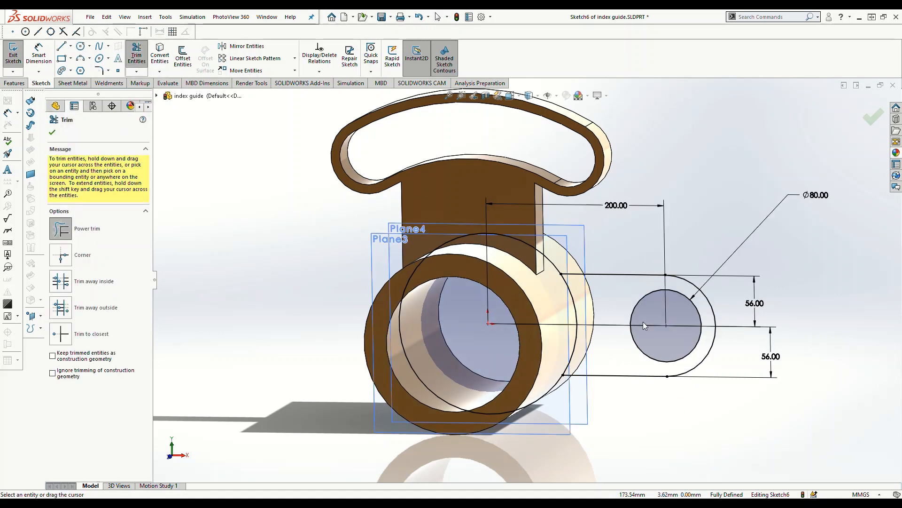
drag(566, 270, 553, 268)
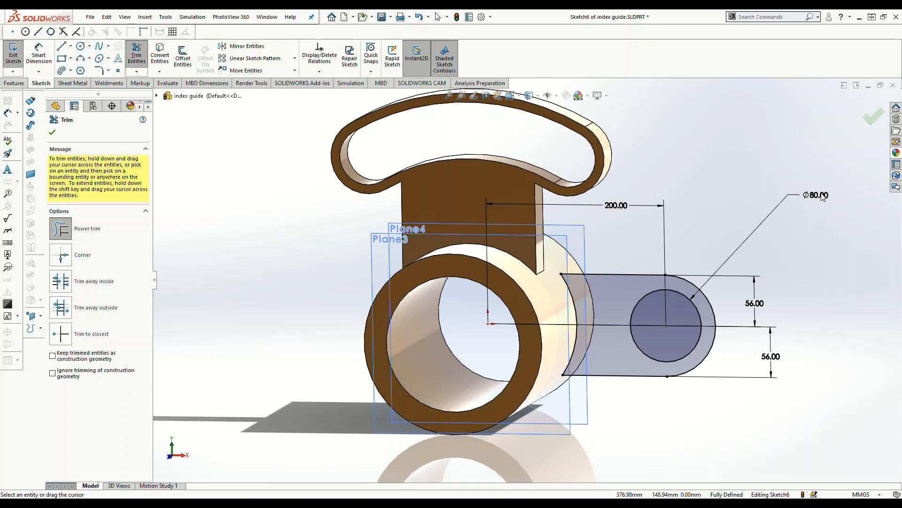
key(Escape)
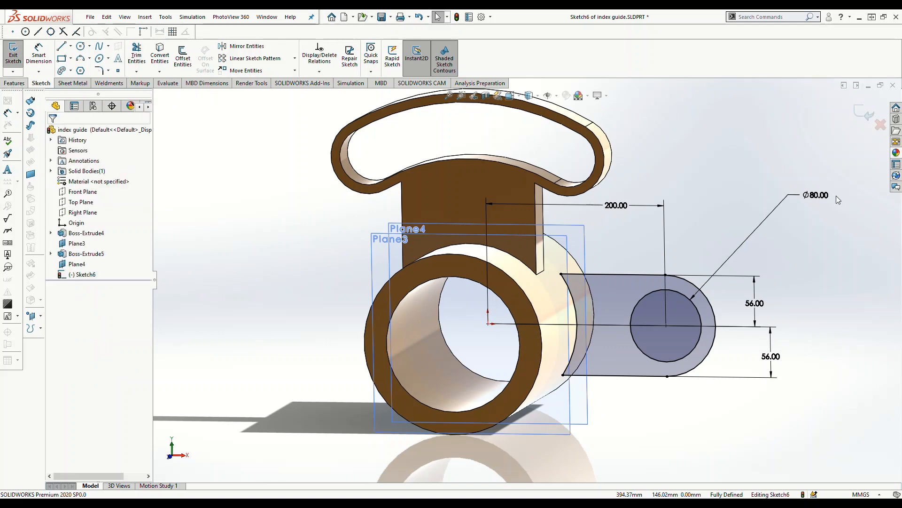
- Set the arm's hole circle diameter to 70 mm
click(821, 195)
text(70)
key(Return)
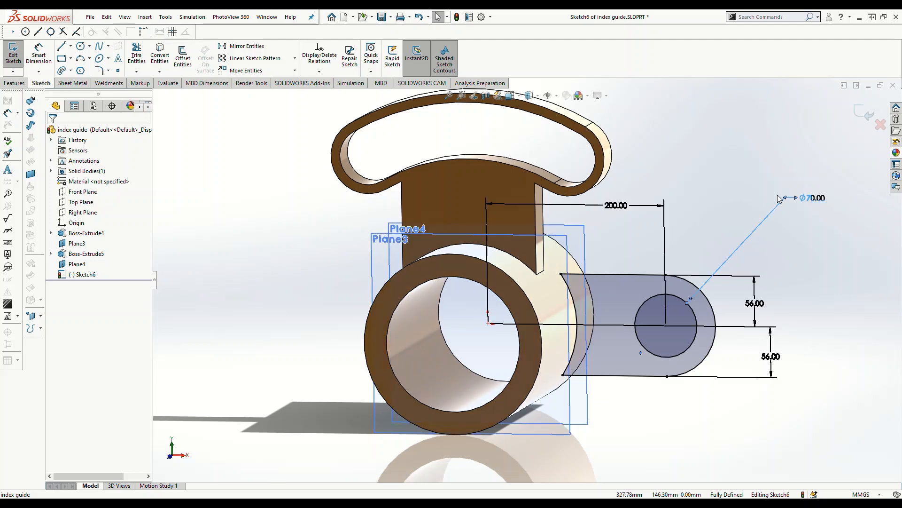
- Set the arm's hole circle diameter to 60 mm
click(817, 198)
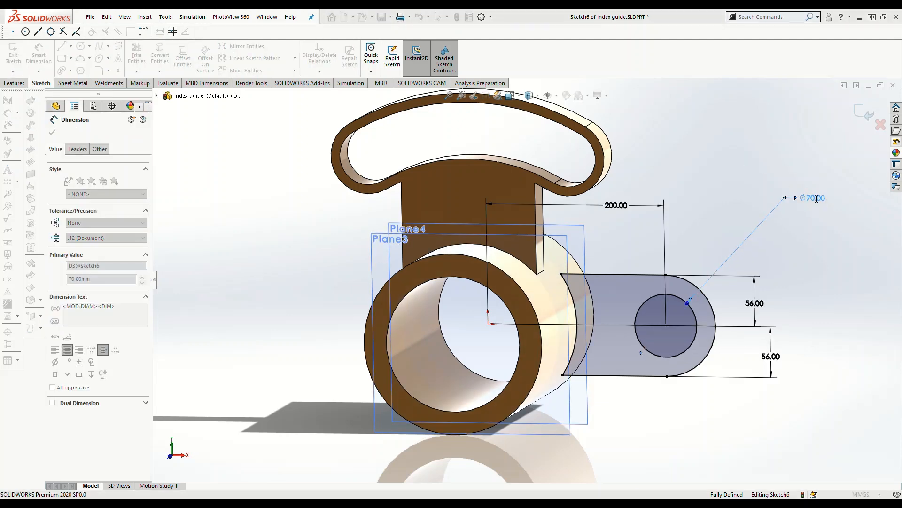
text(60)
key(Return)
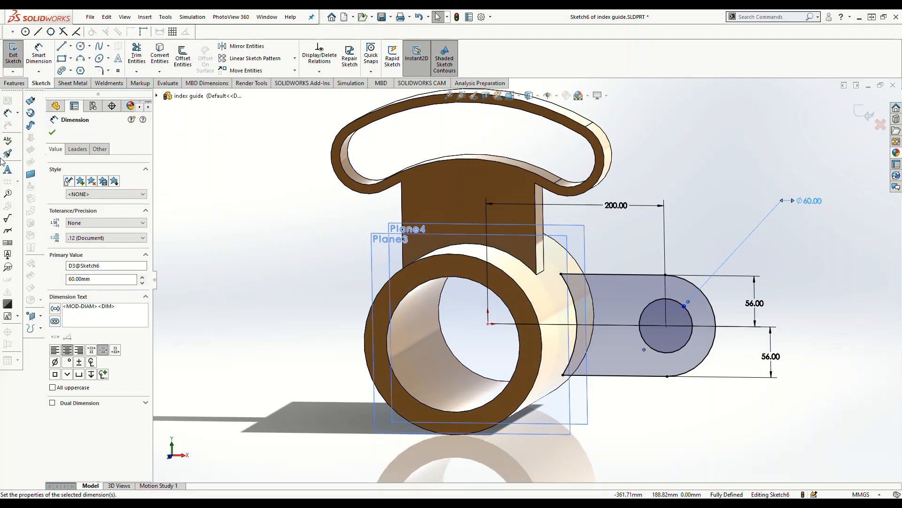
- Extrude the side arm profile as a blind 44 mm boss in the reversed direction, merged with the body
click(14, 86)
click(10, 63)
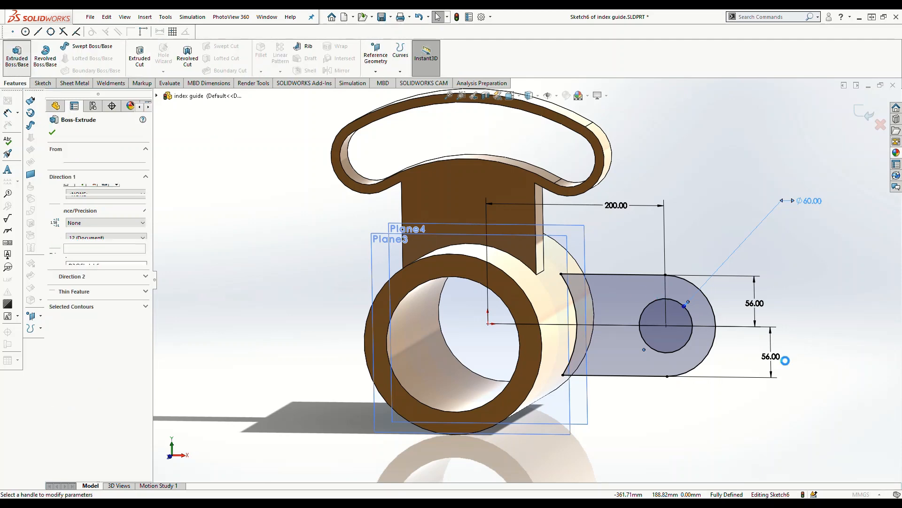
click(54, 189)
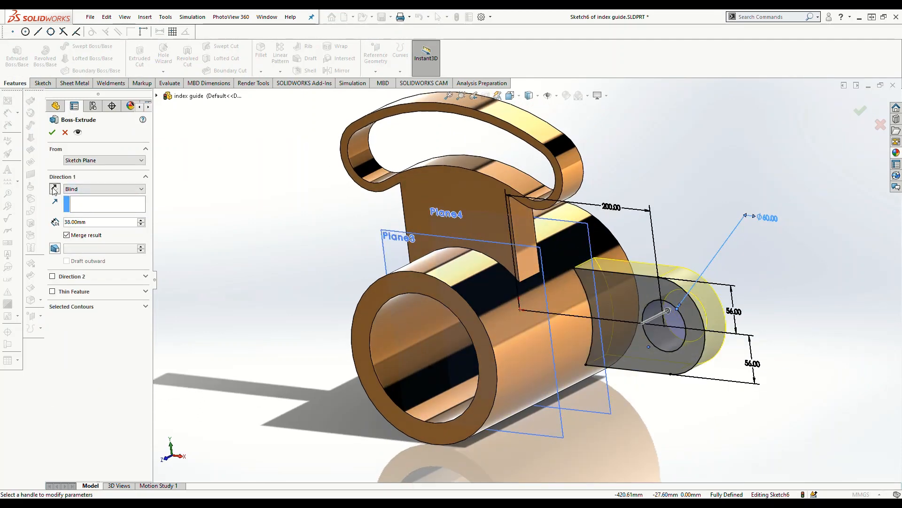
drag(89, 223, 61, 230)
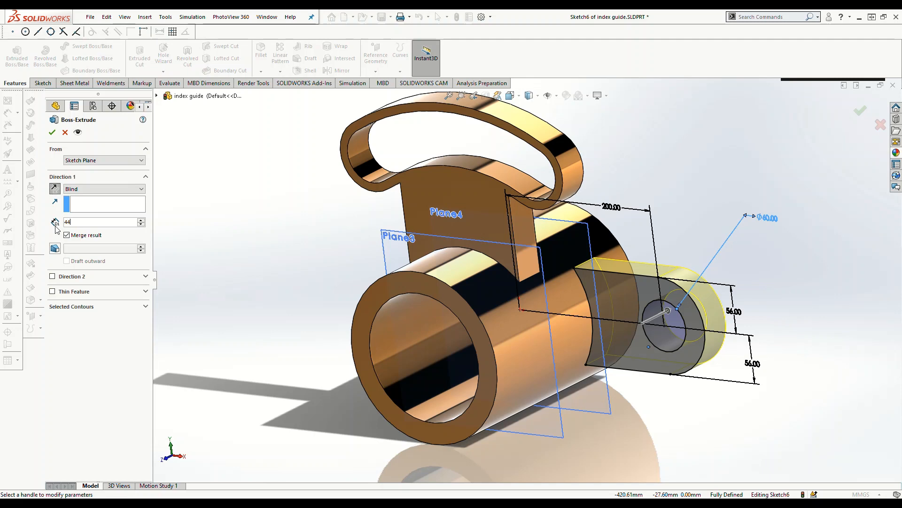
key(Return)
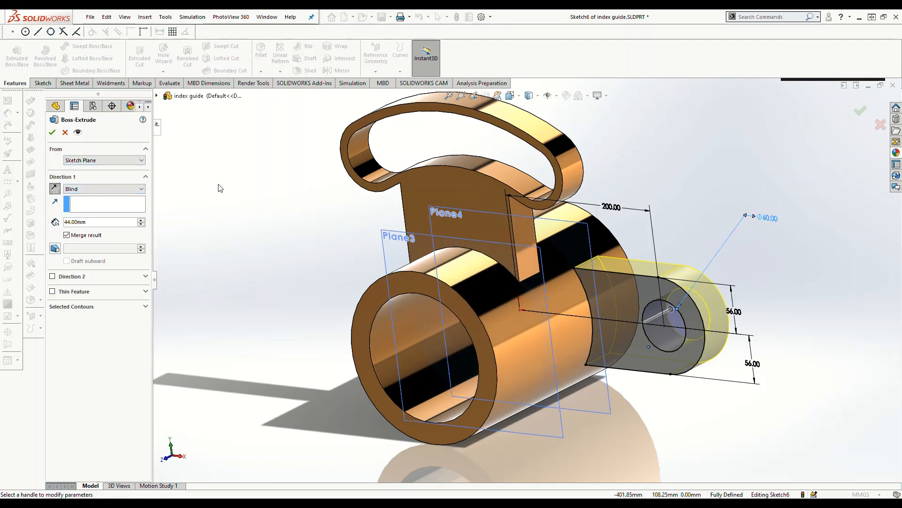
click(52, 133)
click(743, 258)
- Fillet the two edges where the upper arm's neck meets the arc-slot head with a 50 mm radius
scroll(633, 231, down, 6)
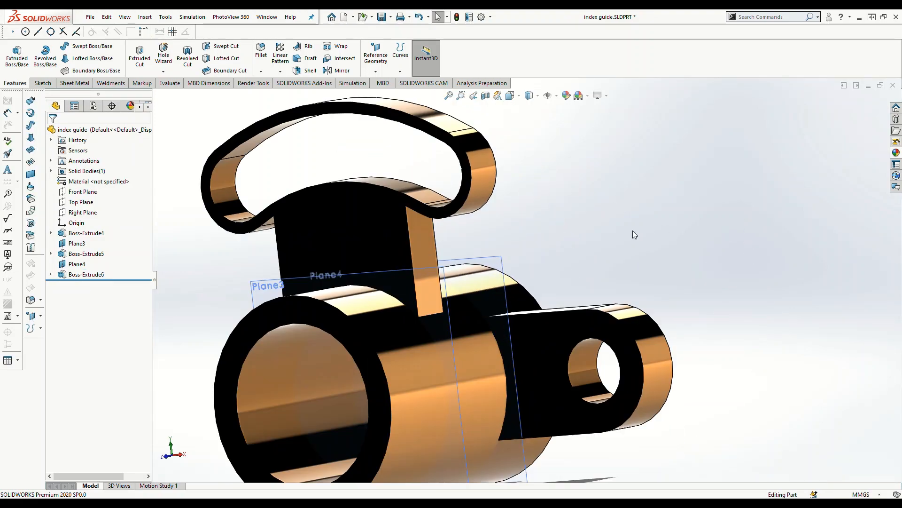
click(261, 56)
scroll(423, 165, down, 1)
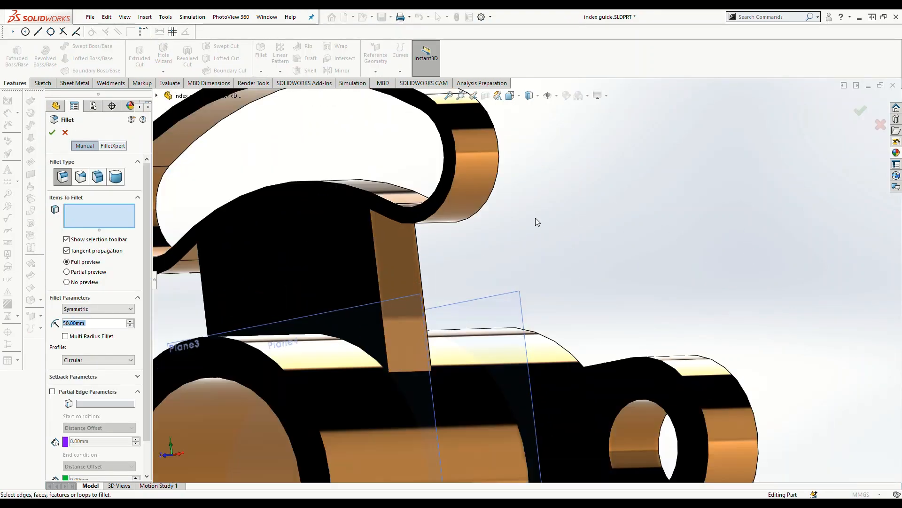
scroll(535, 218, up, 2)
middle_drag(535, 218, 479, 185)
click(409, 230)
scroll(542, 251, up, 4)
middle_drag(541, 251, 642, 232)
scroll(382, 296, down, 4)
scroll(367, 282, up, 4)
middle_drag(357, 299, 448, 260)
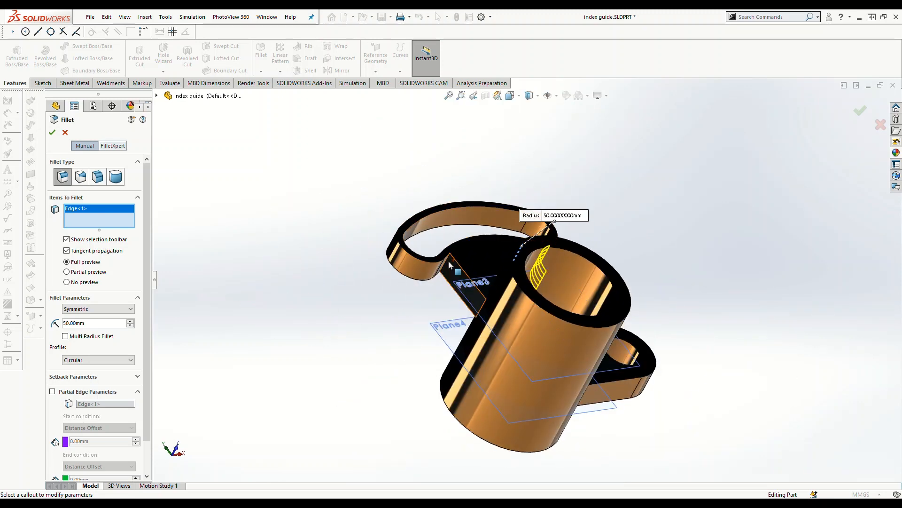
click(447, 258)
scroll(564, 231, down, 3)
middle_drag(687, 202, 664, 267)
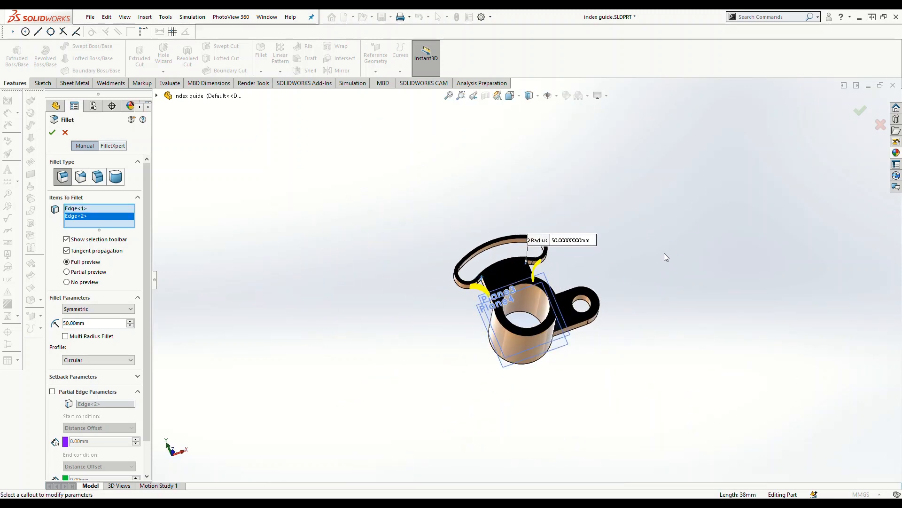
click(51, 134)
- Hide the reference planes Plane3 and Plane4
middle_drag(587, 262, 574, 354)
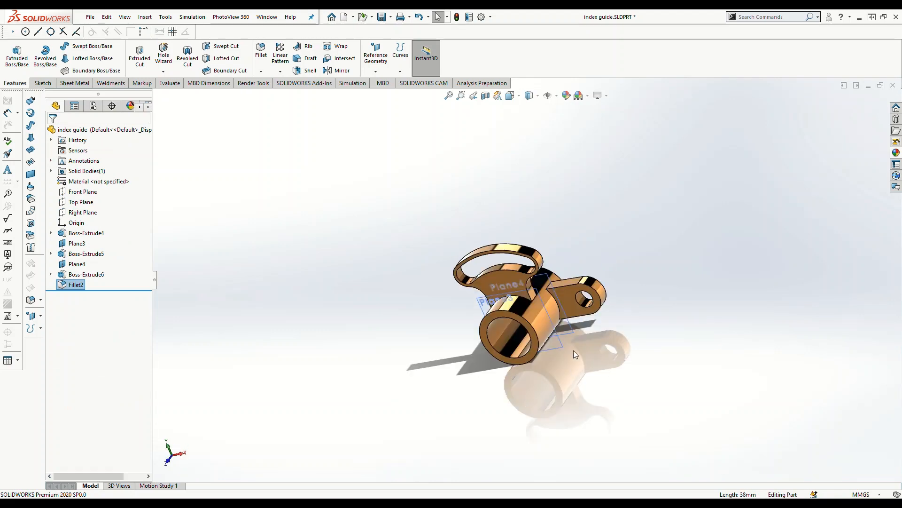
scroll(573, 354, down, 3)
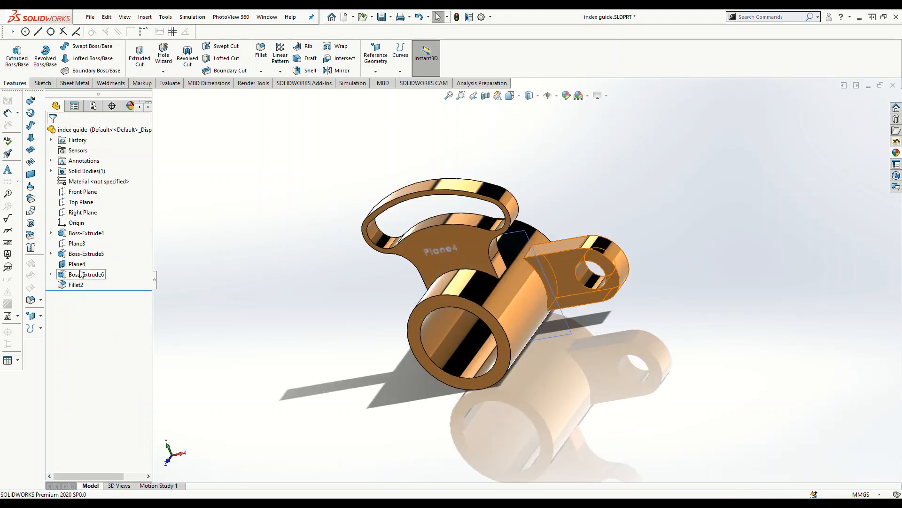
click(78, 264)
click(664, 262)
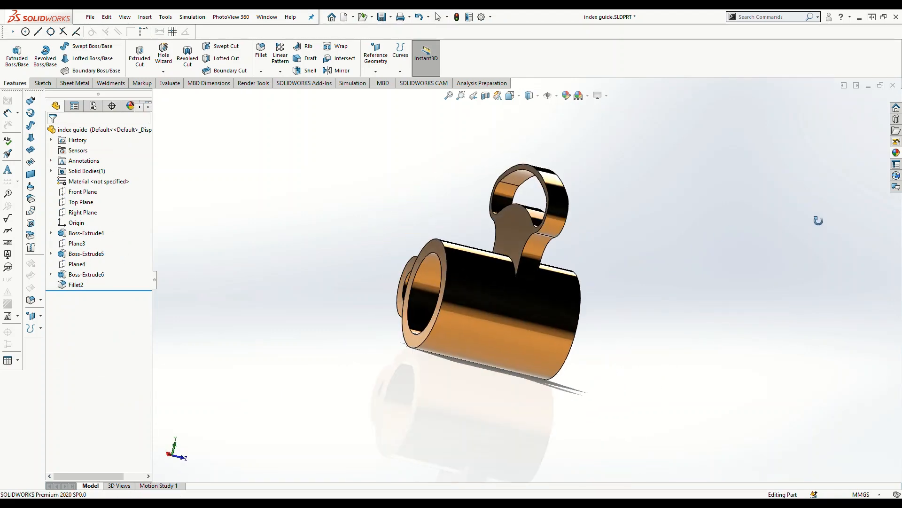